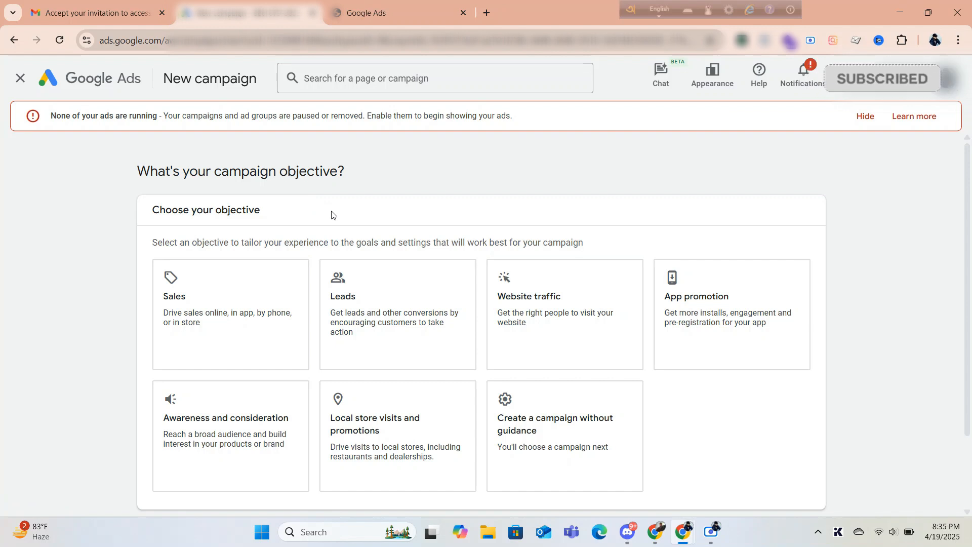
- Leave the new campaign setup and review the metrics selectable for the Impressions card on the account overview
{"action": "left_click", "coordinate": [21, 78]}
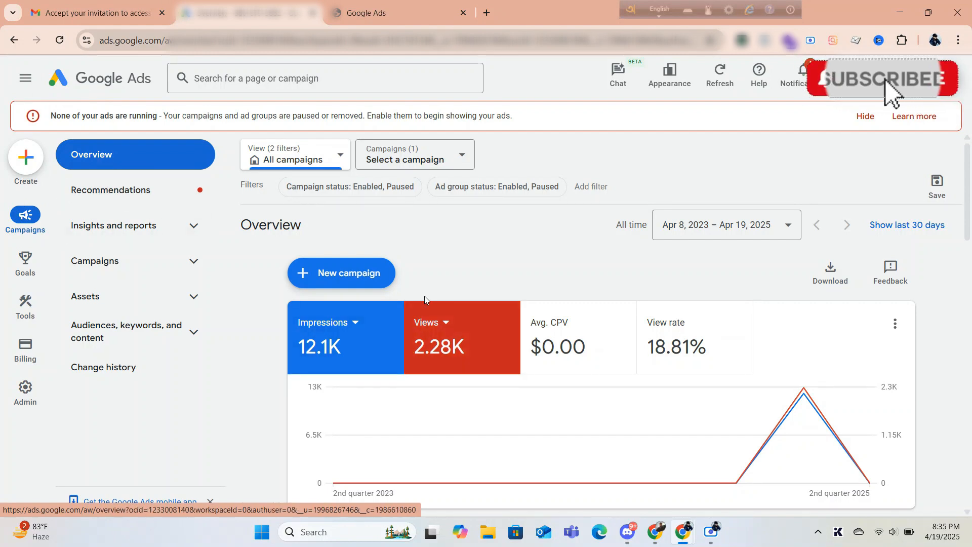
{"action": "scroll", "coordinate": [426, 300], "scroll_direction": "down", "scroll_amount": 1}
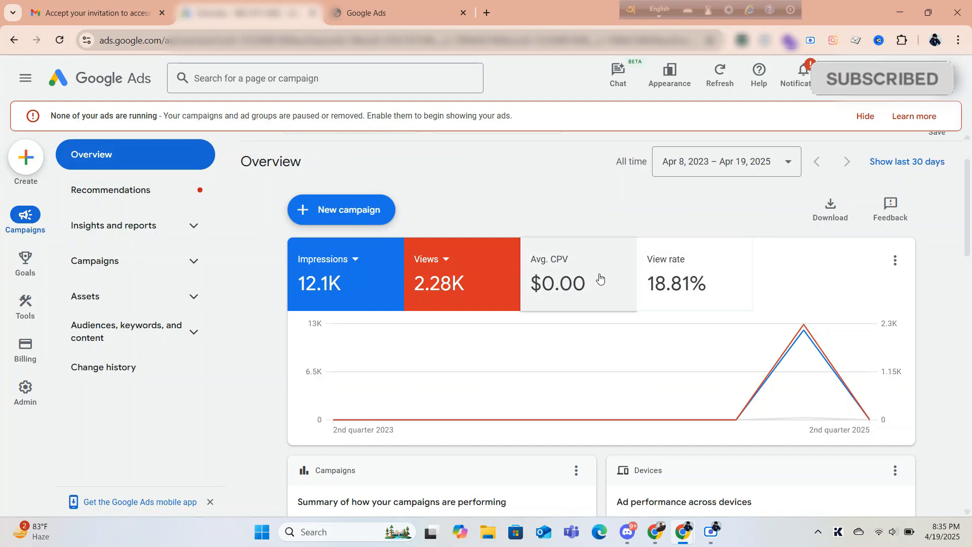
{"action": "left_click", "coordinate": [356, 260]}
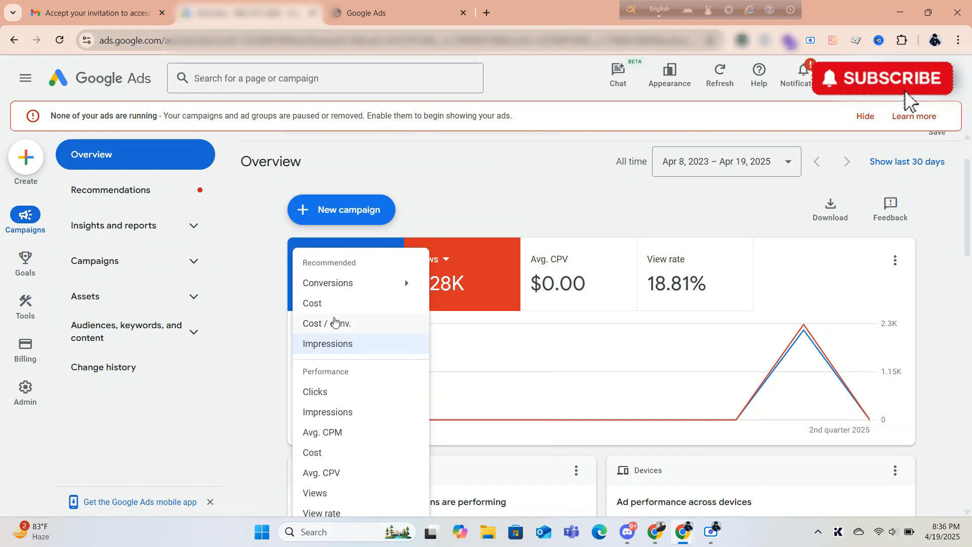
{"action": "scroll", "coordinate": [364, 374], "scroll_direction": "down", "scroll_amount": 1}
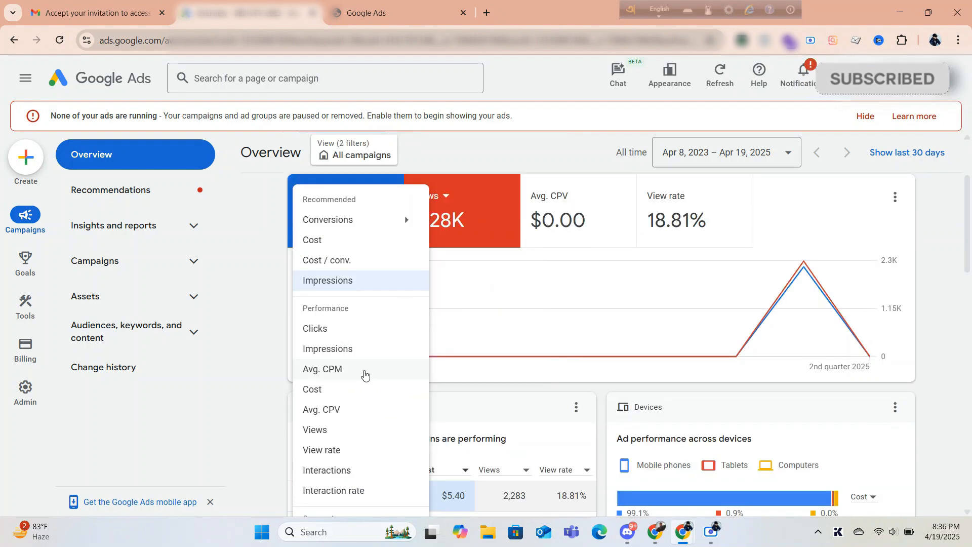
{"action": "scroll", "coordinate": [364, 374], "scroll_direction": "down", "scroll_amount": 1}
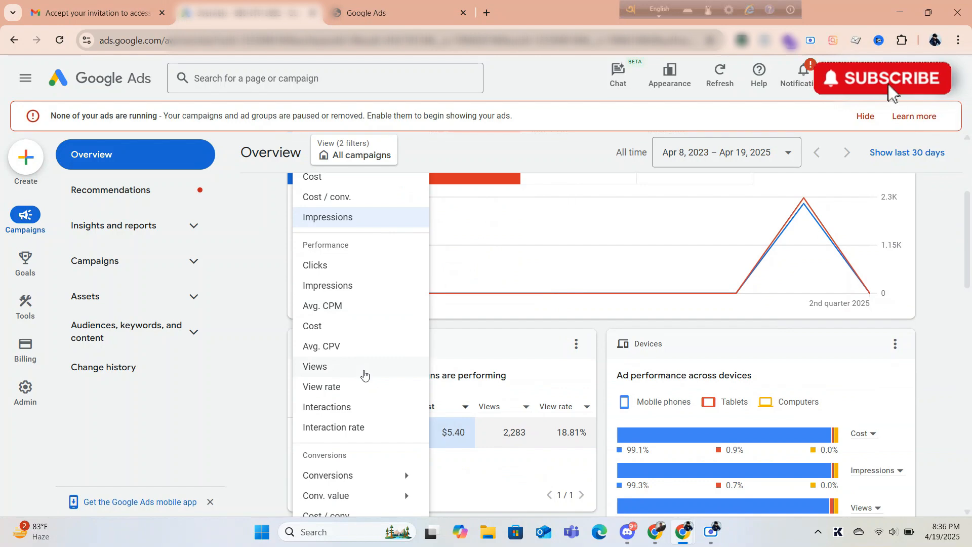
{"action": "scroll", "coordinate": [365, 374], "scroll_direction": "down", "scroll_amount": 1}
{"action": "left_click", "coordinate": [551, 262]}
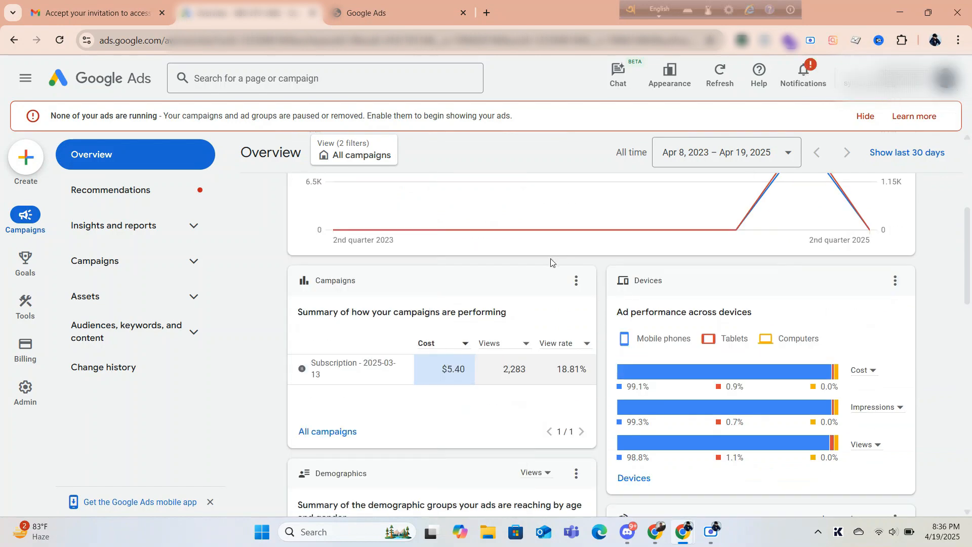
- Review the campaign details, demographics, day and hour, and billing cards on the overview, and open the Recommendations page
{"action": "mouse_move", "coordinate": [390, 361]}
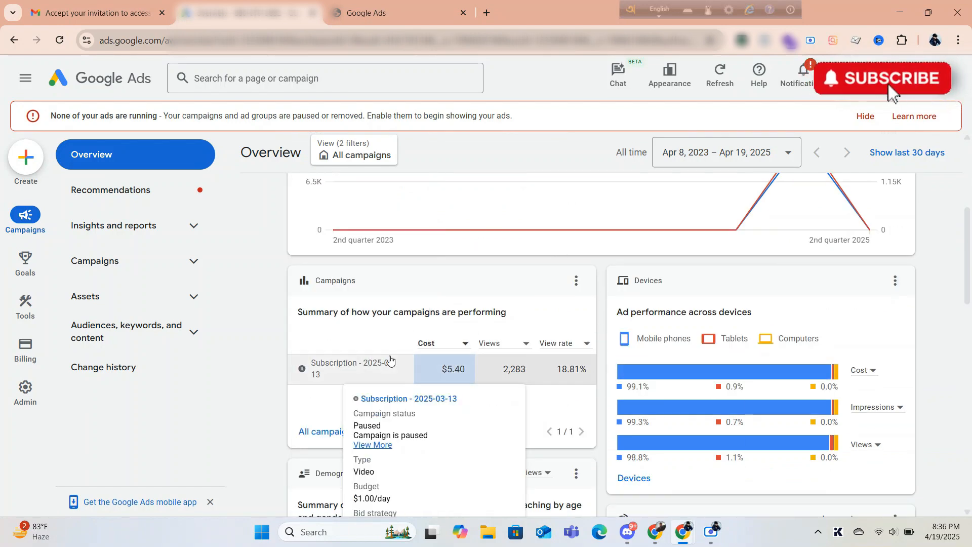
{"action": "scroll", "coordinate": [390, 359], "scroll_direction": "down", "scroll_amount": 3}
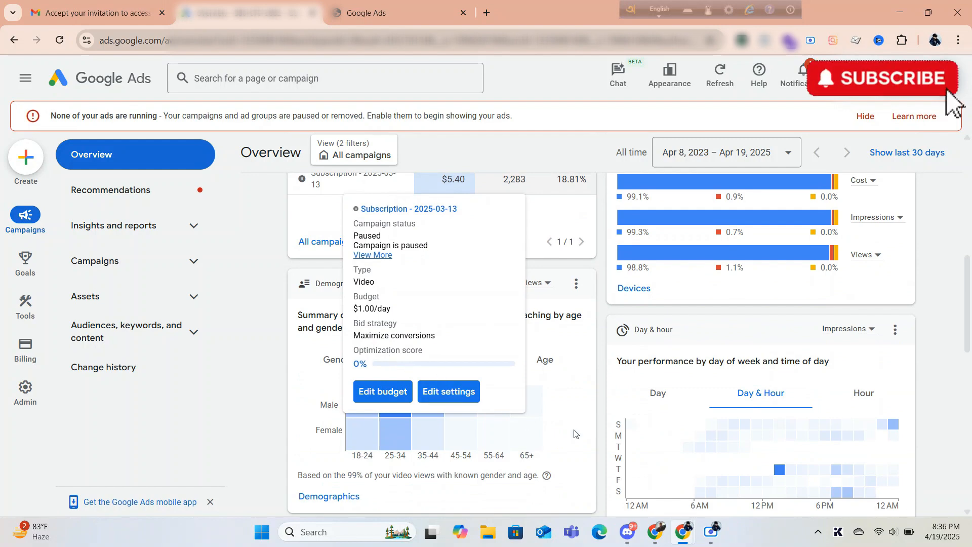
{"action": "scroll", "coordinate": [677, 430], "scroll_direction": "down", "scroll_amount": 3}
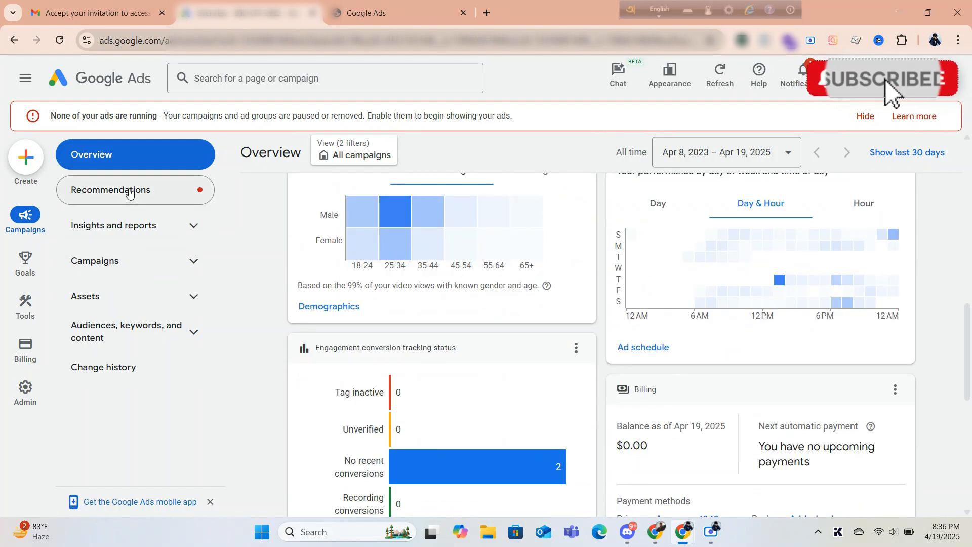
{"action": "left_click", "coordinate": [129, 191]}
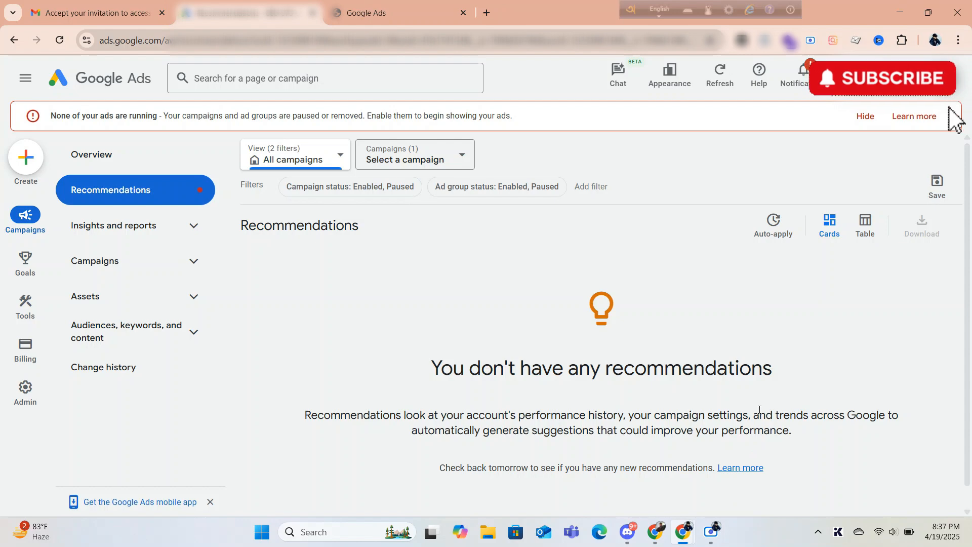
- Open the When and where ads showed report and examine its Devices and When ads showed data
{"action": "left_click", "coordinate": [122, 225]}
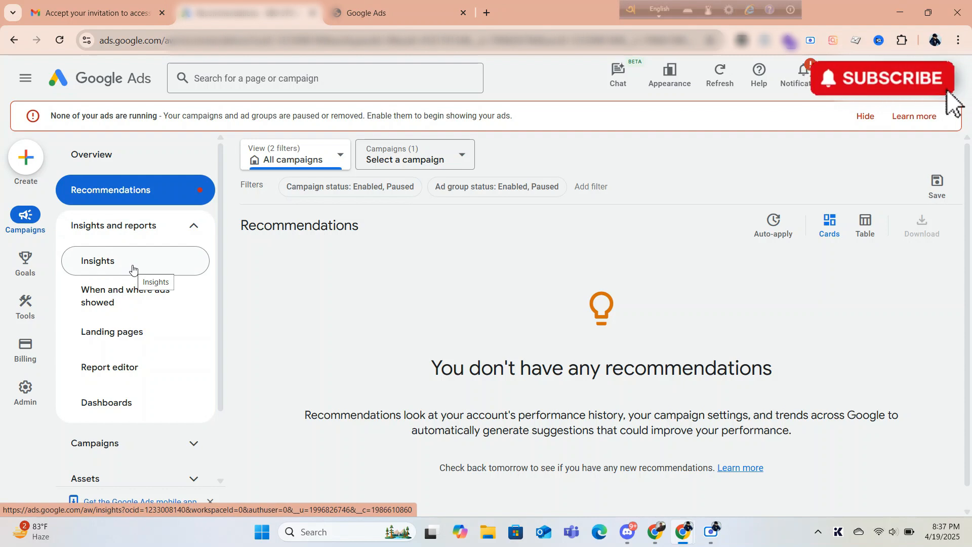
{"action": "left_click", "coordinate": [96, 300]}
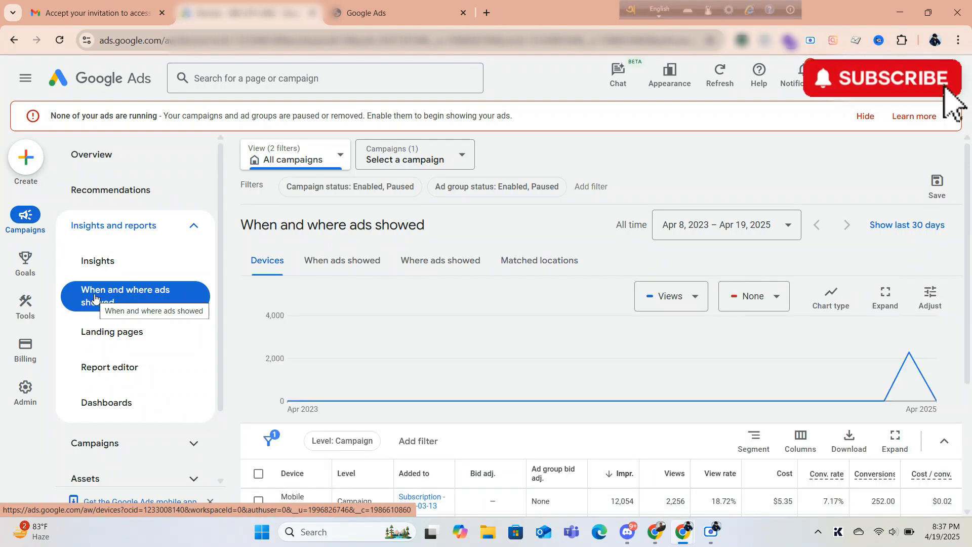
{"action": "scroll", "coordinate": [377, 282], "scroll_direction": "down", "scroll_amount": 3}
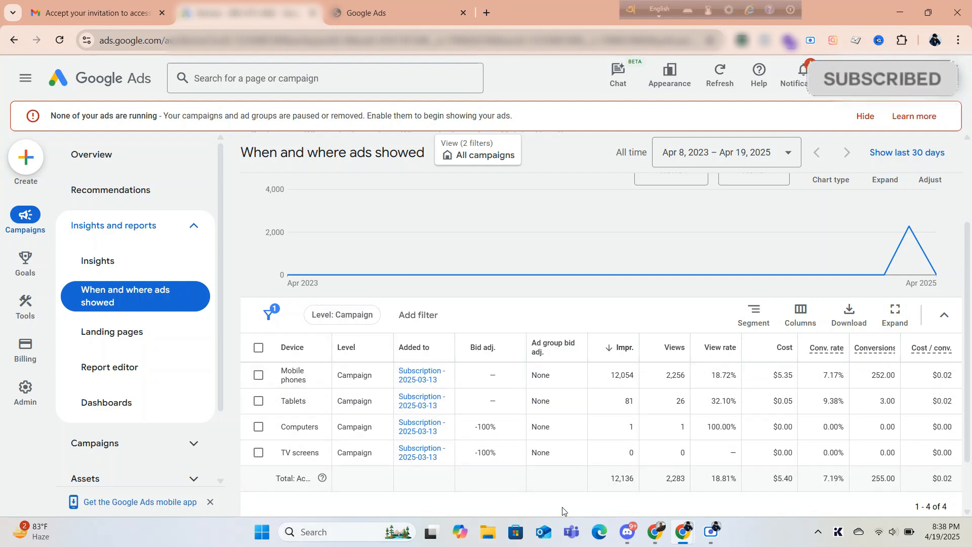
{"action": "scroll", "coordinate": [428, 430], "scroll_direction": "up", "scroll_amount": 2}
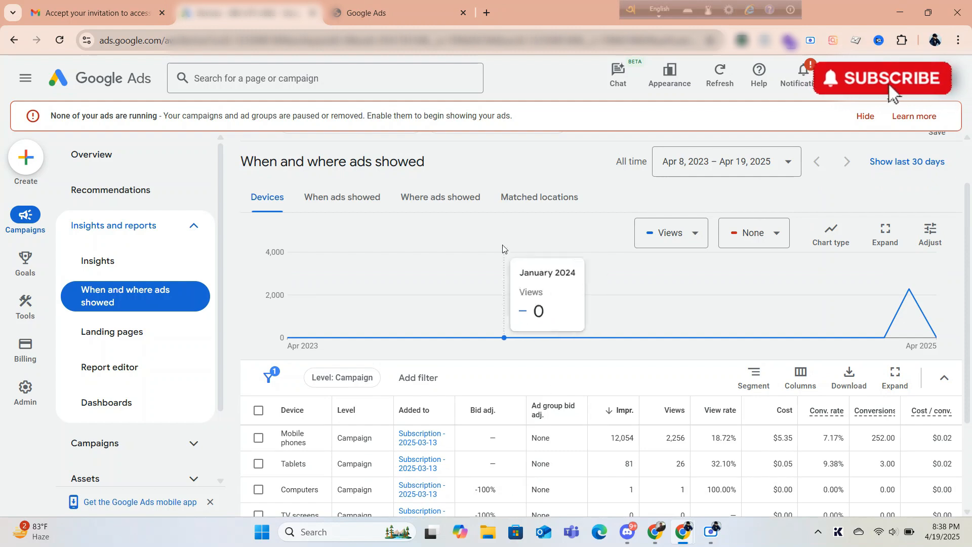
{"action": "left_click", "coordinate": [328, 209]}
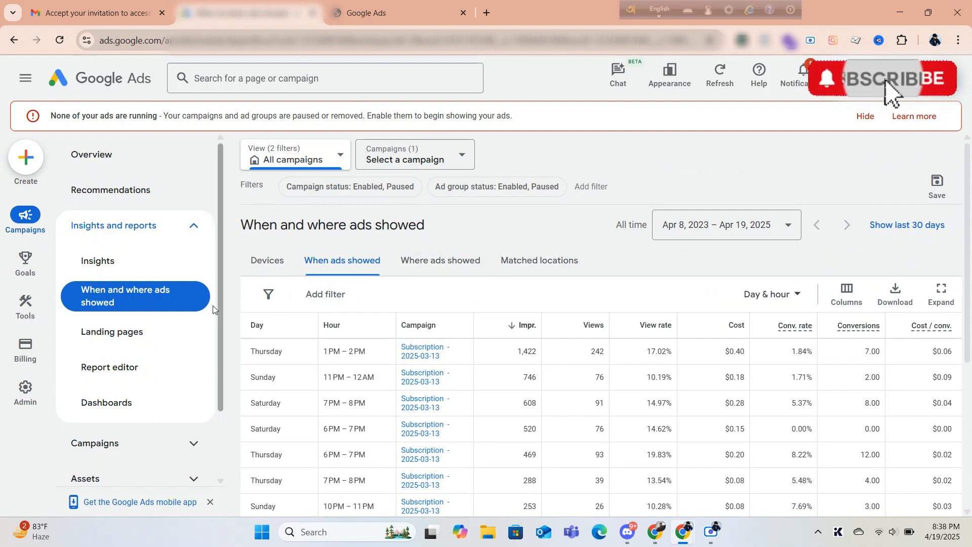
- Open the Landing pages report and examine its chart and performance table
{"action": "scroll", "coordinate": [116, 351], "scroll_direction": "down", "scroll_amount": 1}
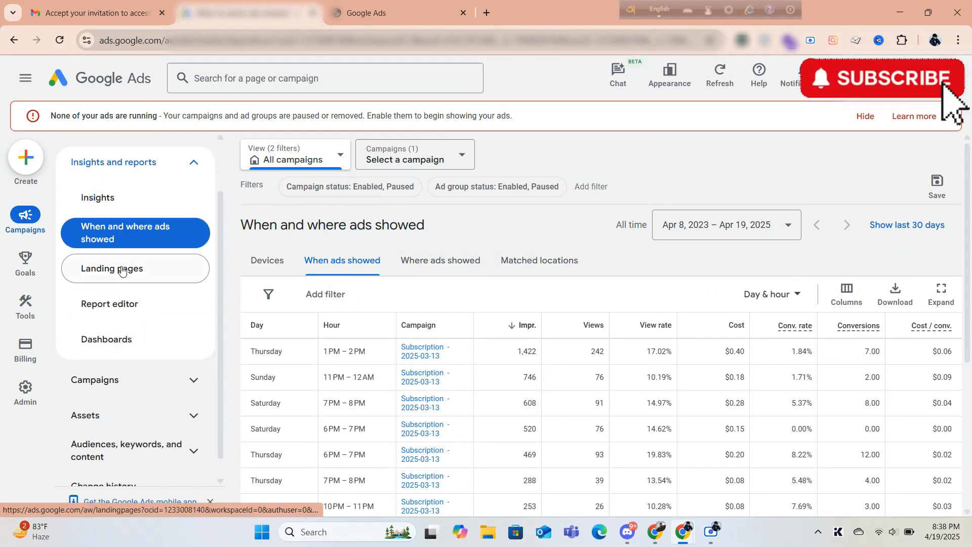
{"action": "left_click", "coordinate": [122, 270]}
{"action": "scroll", "coordinate": [407, 368], "scroll_direction": "down", "scroll_amount": 2}
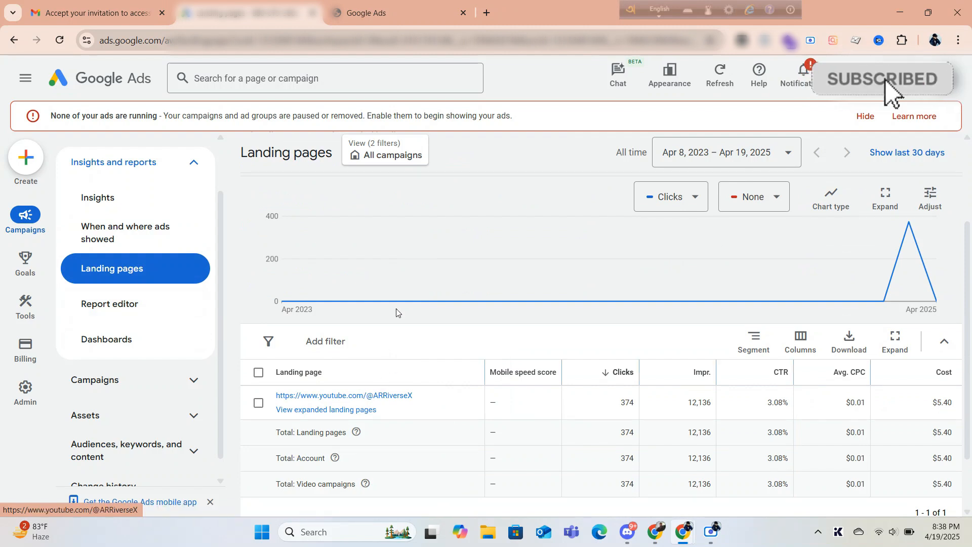
{"action": "scroll", "coordinate": [425, 274], "scroll_direction": "down", "scroll_amount": 1}
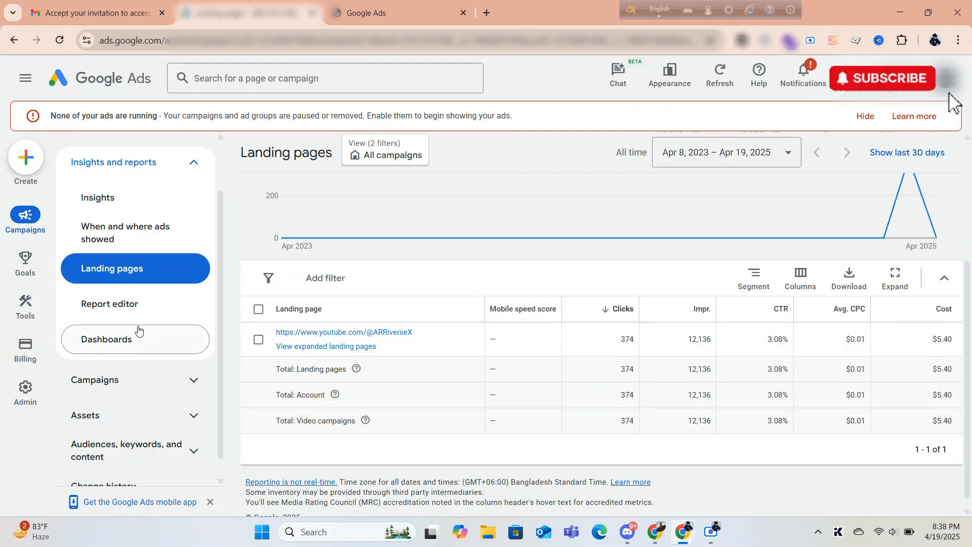
- Open the Campaigns list and examine the budget, status and type of the listed campaign
{"action": "scroll", "coordinate": [138, 330], "scroll_direction": "down", "scroll_amount": 1}
{"action": "left_click", "coordinate": [126, 373]}
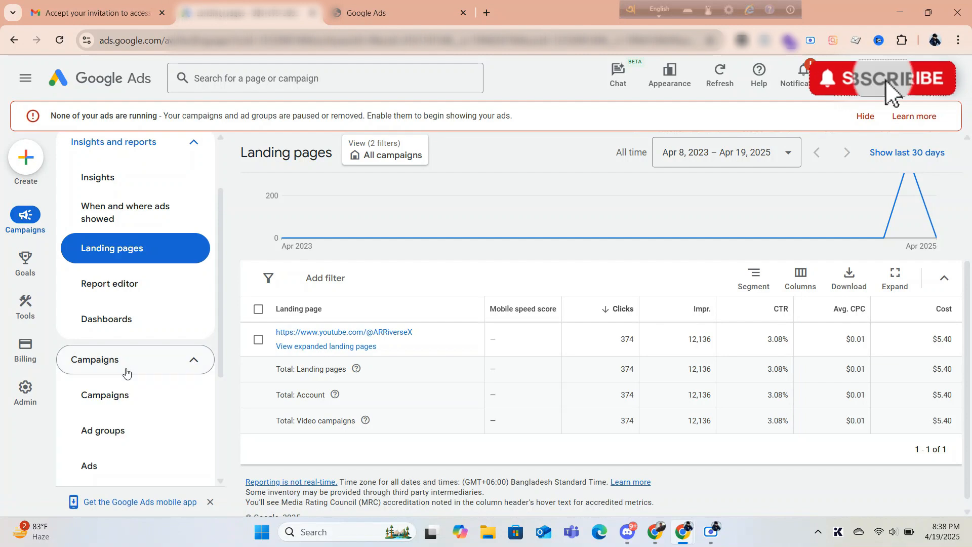
{"action": "scroll", "coordinate": [126, 374], "scroll_direction": "down", "scroll_amount": 1}
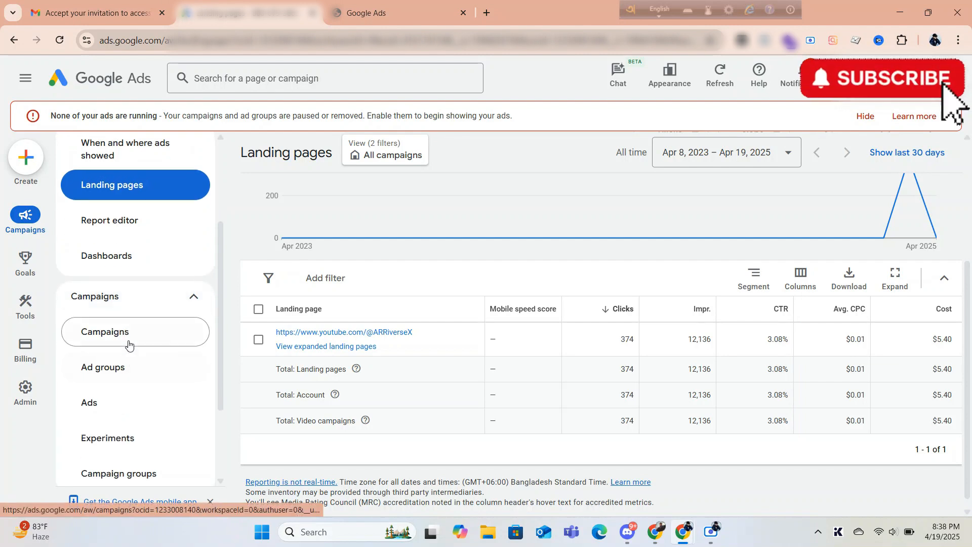
{"action": "left_click", "coordinate": [129, 344]}
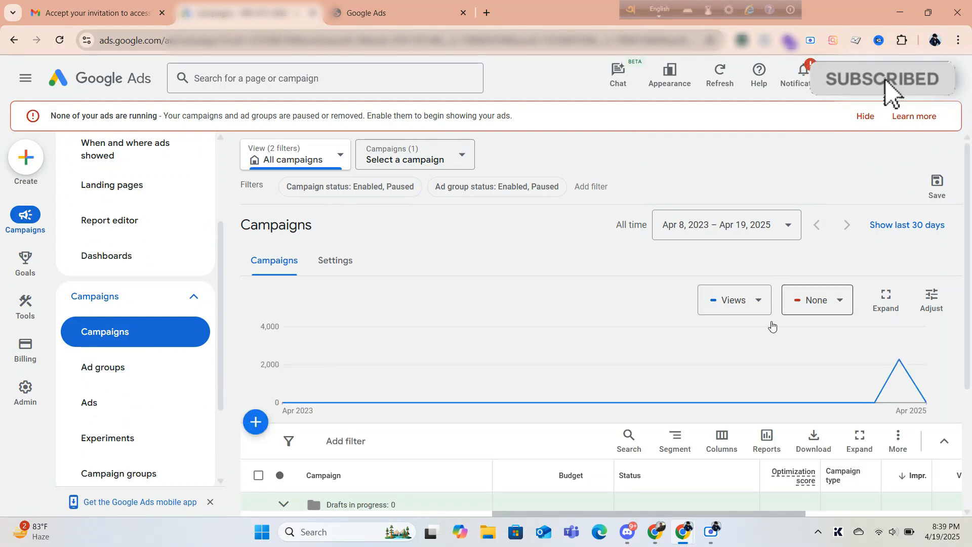
{"action": "scroll", "coordinate": [461, 353], "scroll_direction": "down", "scroll_amount": 2}
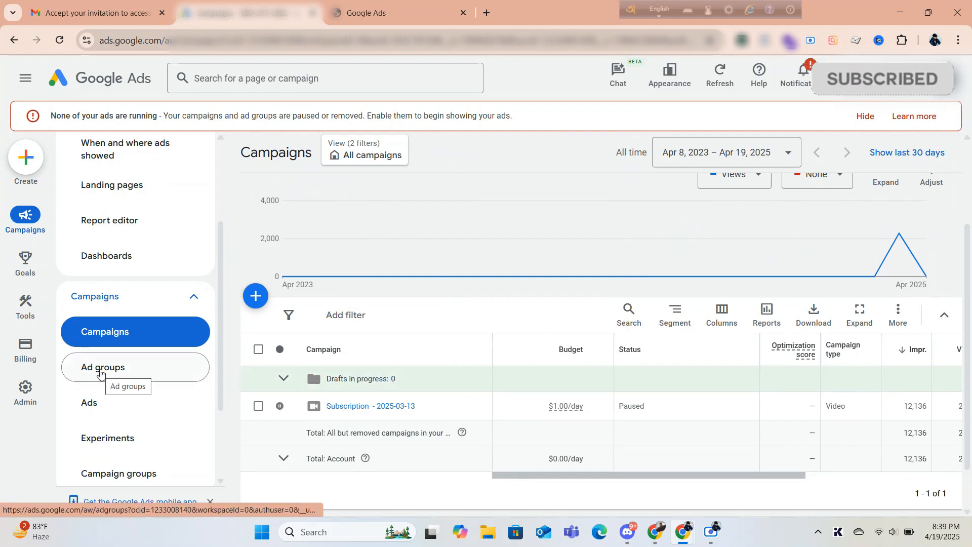
- Open the Ad groups page and examine its performance chart and table
{"action": "left_click", "coordinate": [100, 373]}
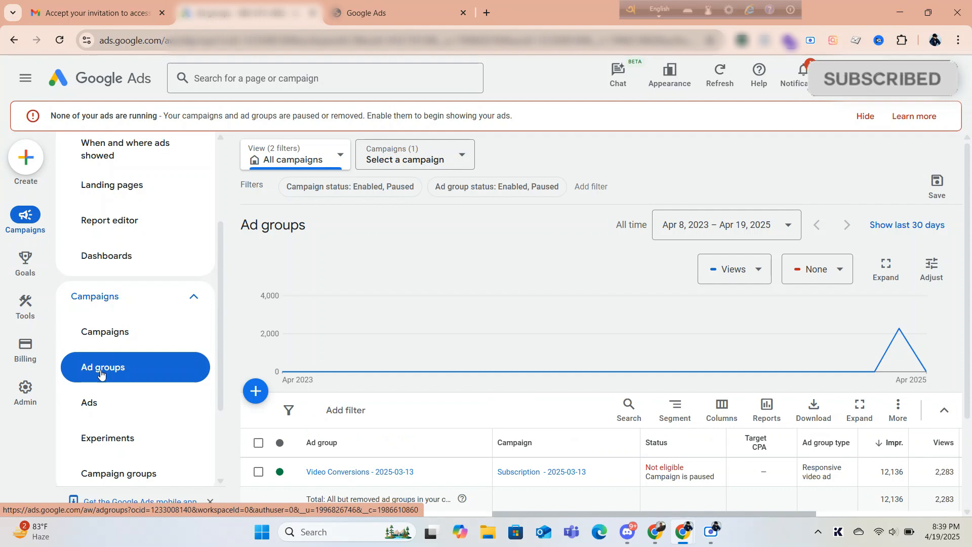
{"action": "scroll", "coordinate": [355, 411], "scroll_direction": "down", "scroll_amount": 2}
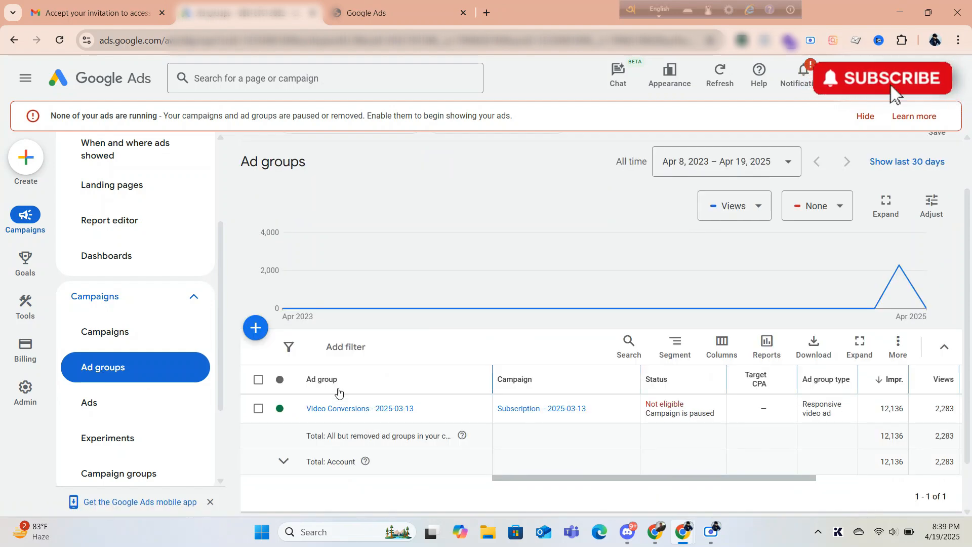
{"action": "scroll", "coordinate": [223, 374], "scroll_direction": "up", "scroll_amount": 3}
{"action": "scroll", "coordinate": [485, 363], "scroll_direction": "down", "scroll_amount": 2}
- Limit the Ad groups view to the campaign Subscription - 2025-03-13 and examine its ad groups
{"action": "scroll", "coordinate": [507, 365], "scroll_direction": "up", "scroll_amount": 4}
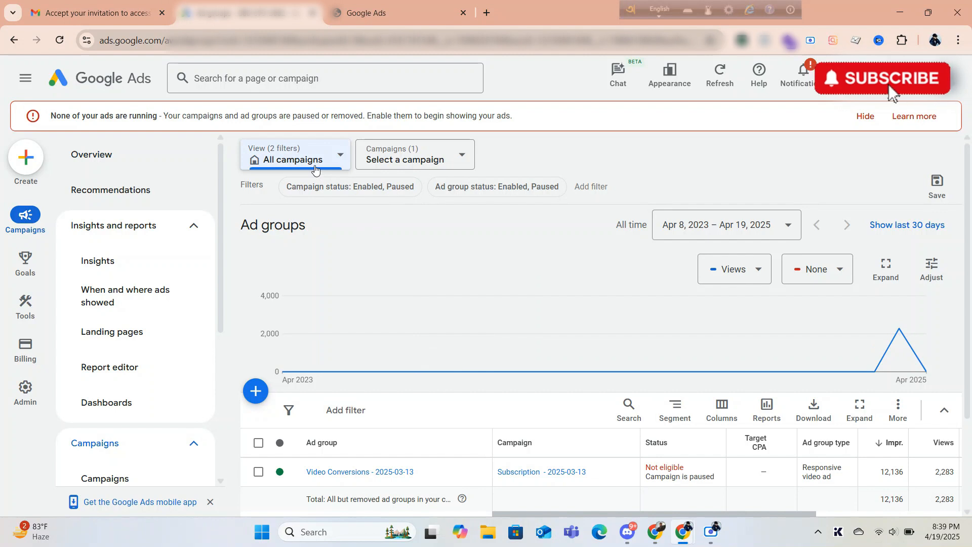
{"action": "left_click", "coordinate": [428, 169]}
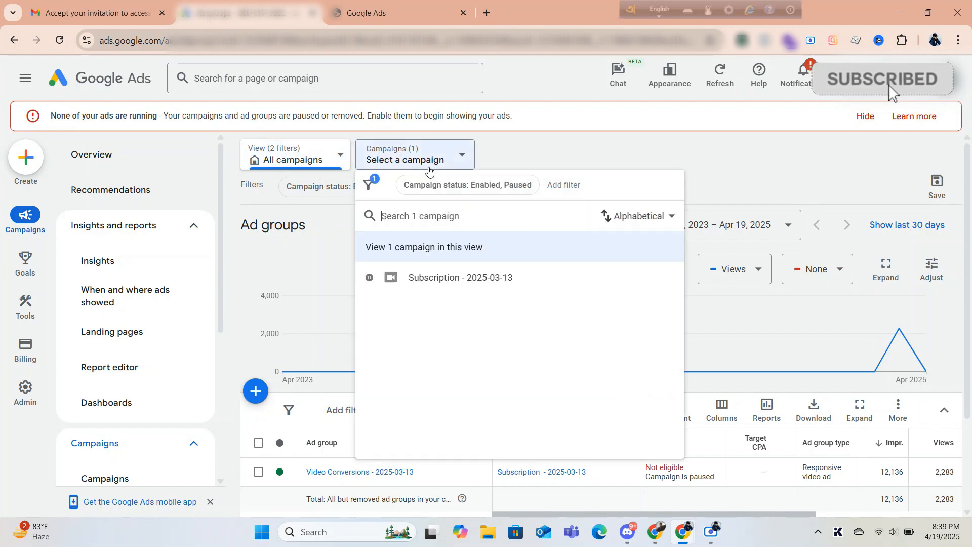
{"action": "left_click", "coordinate": [441, 277]}
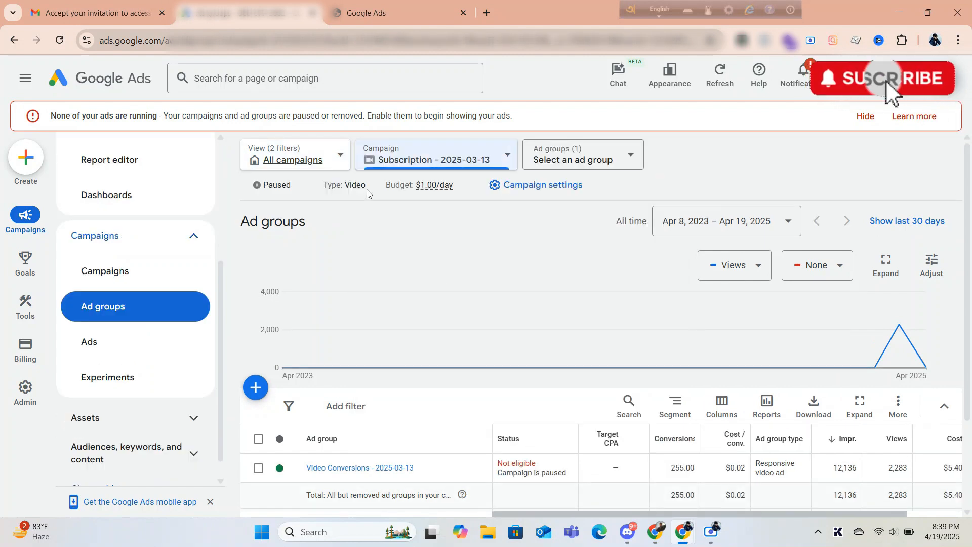
{"action": "scroll", "coordinate": [374, 201], "scroll_direction": "down", "scroll_amount": 2}
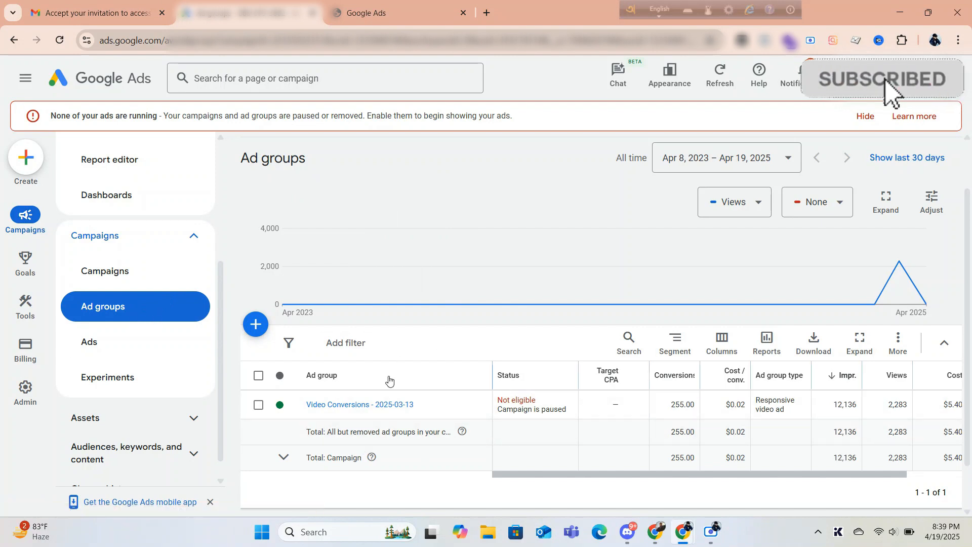
- Open the campaign's Ads page, view Ad #1 in the video ad editor, and close the editor without changes
{"action": "left_click", "coordinate": [86, 341]}
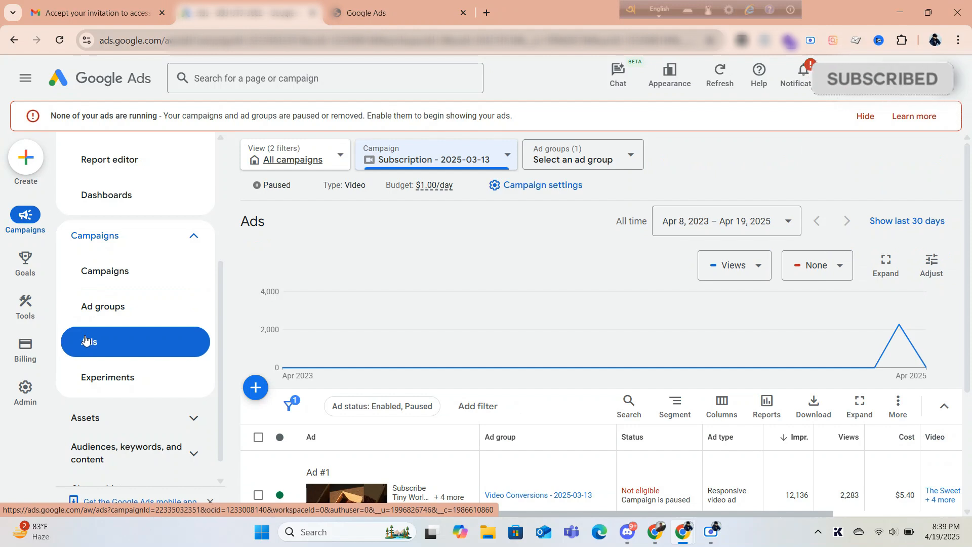
{"action": "scroll", "coordinate": [385, 330], "scroll_direction": "down", "scroll_amount": 1}
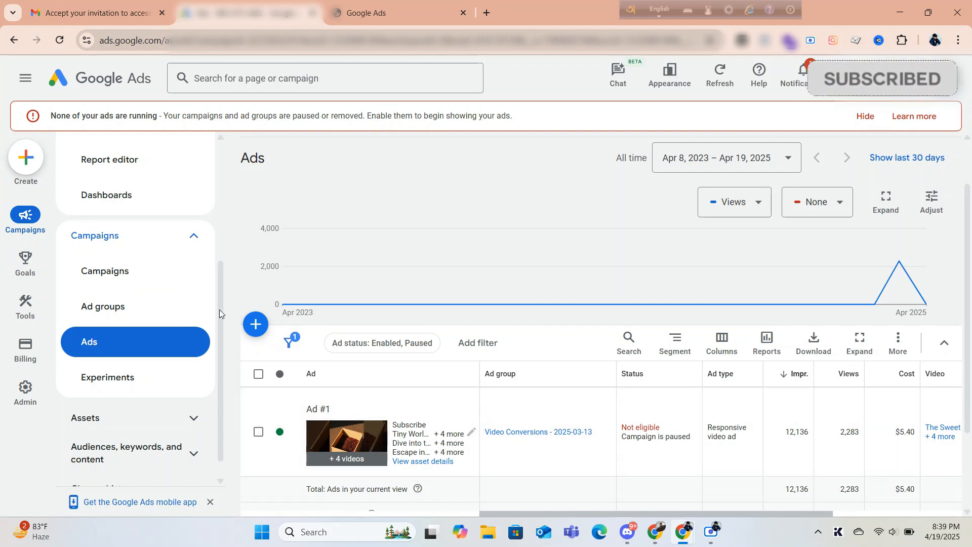
{"action": "left_click", "coordinate": [471, 435]}
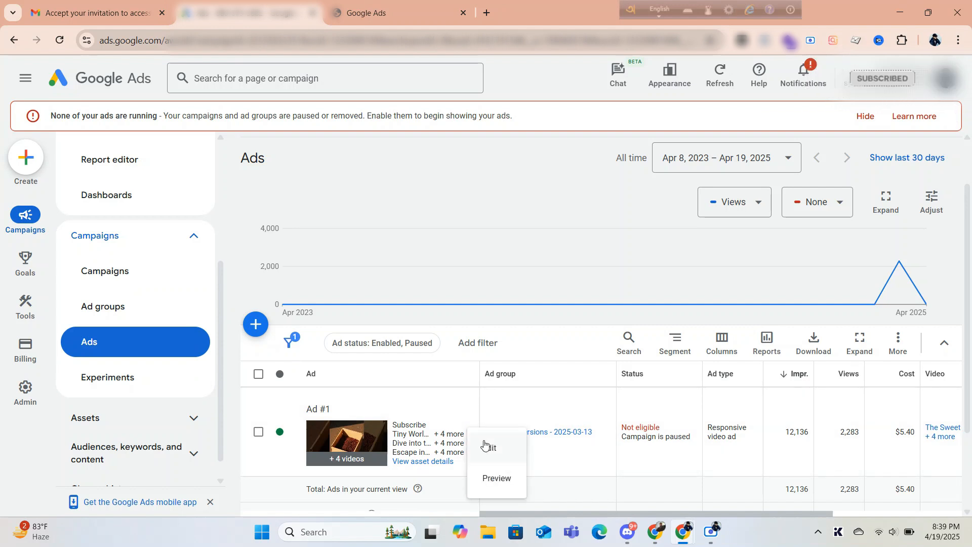
{"action": "left_click", "coordinate": [486, 449]}
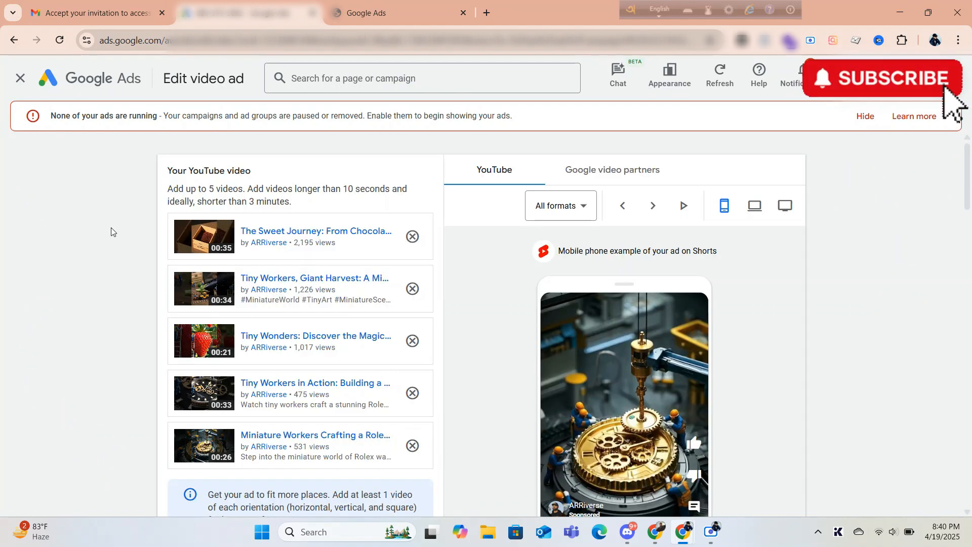
{"action": "left_click", "coordinate": [20, 79]}
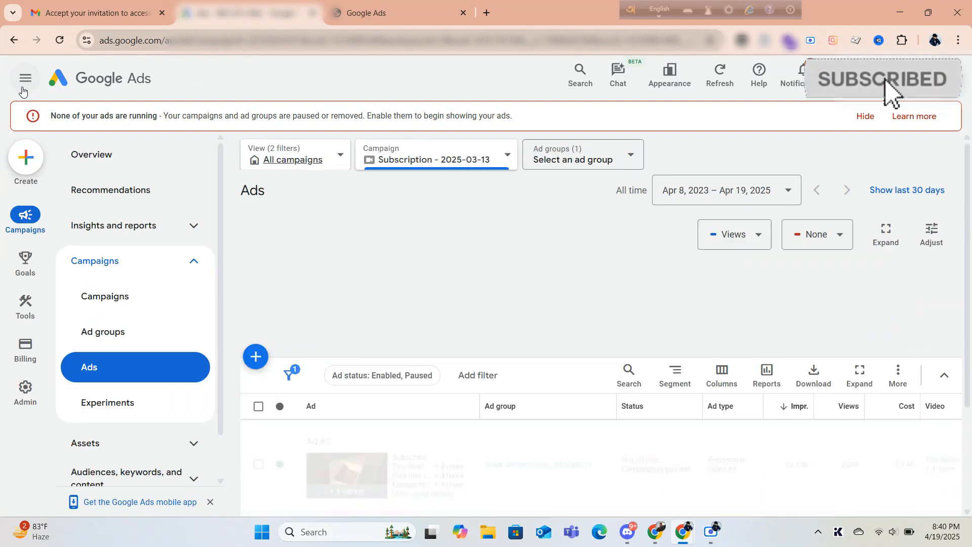
- Open the campaign's Assets page and limit the asset associations to sitelinks
{"action": "scroll", "coordinate": [148, 401], "scroll_direction": "down", "scroll_amount": 2}
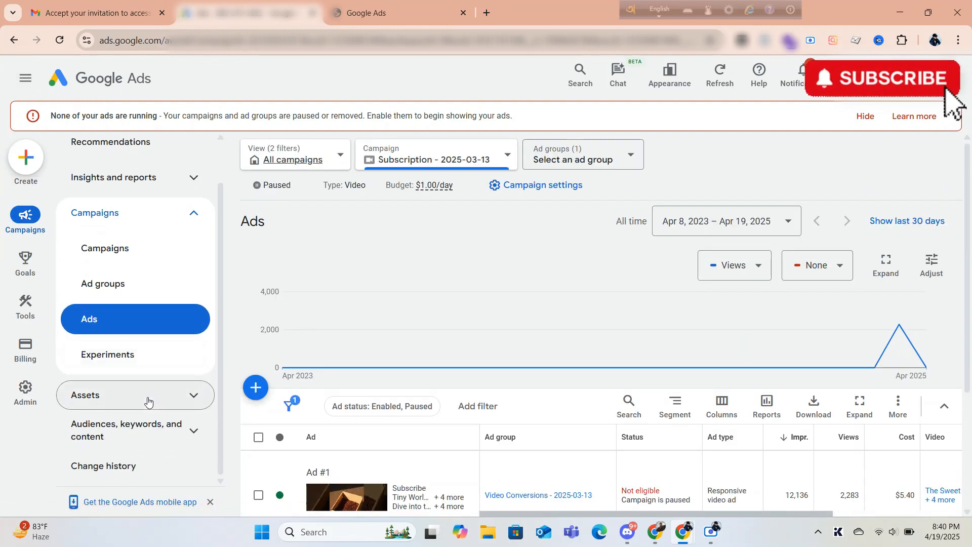
{"action": "left_click", "coordinate": [147, 401]}
{"action": "scroll", "coordinate": [147, 402], "scroll_direction": "down", "scroll_amount": 1}
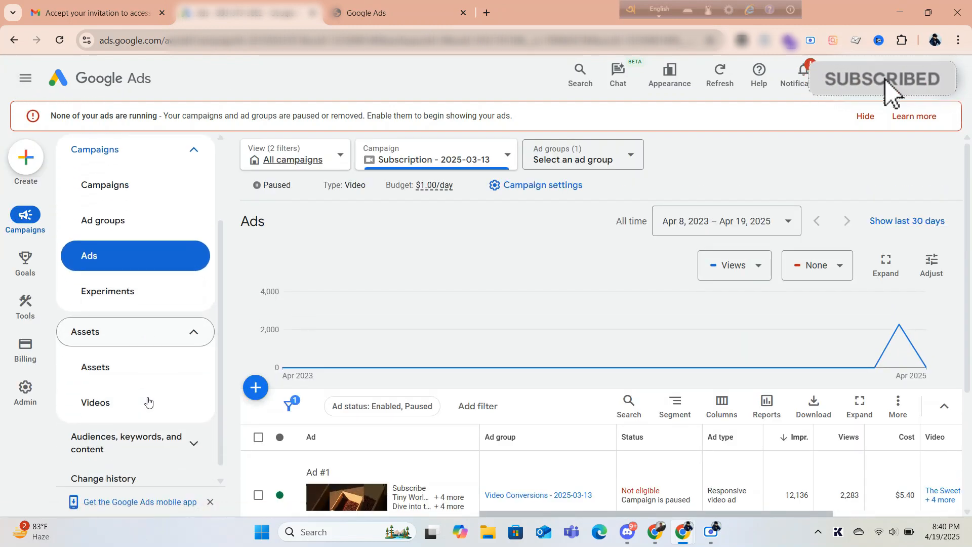
{"action": "left_click", "coordinate": [120, 371]}
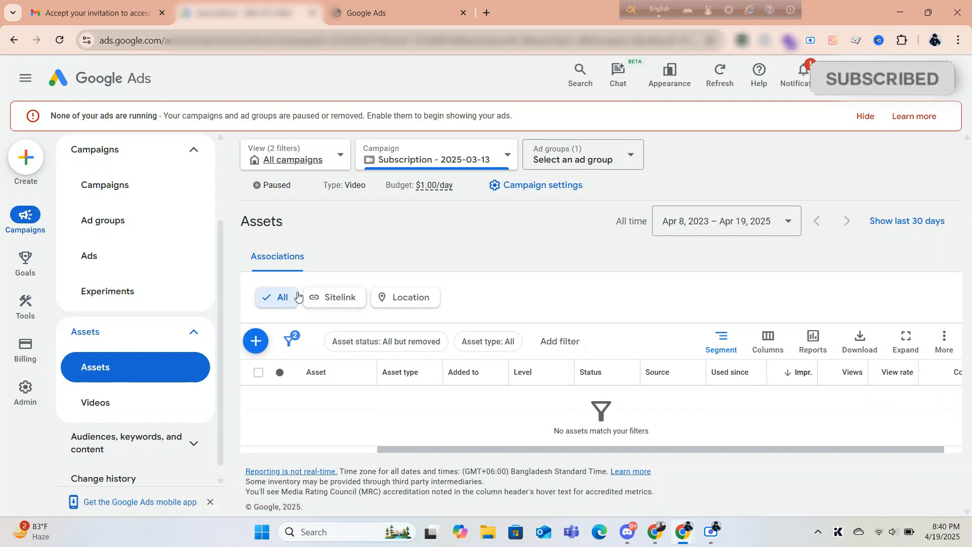
{"action": "left_click", "coordinate": [321, 300]}
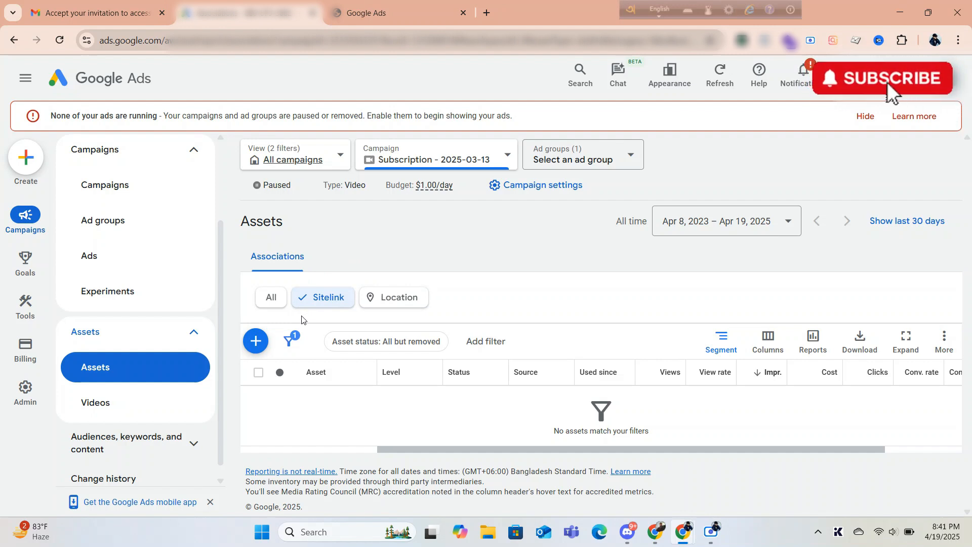
- Open the campaign's Videos page and examine the impressions, views and cost of each video
{"action": "left_click", "coordinate": [81, 405]}
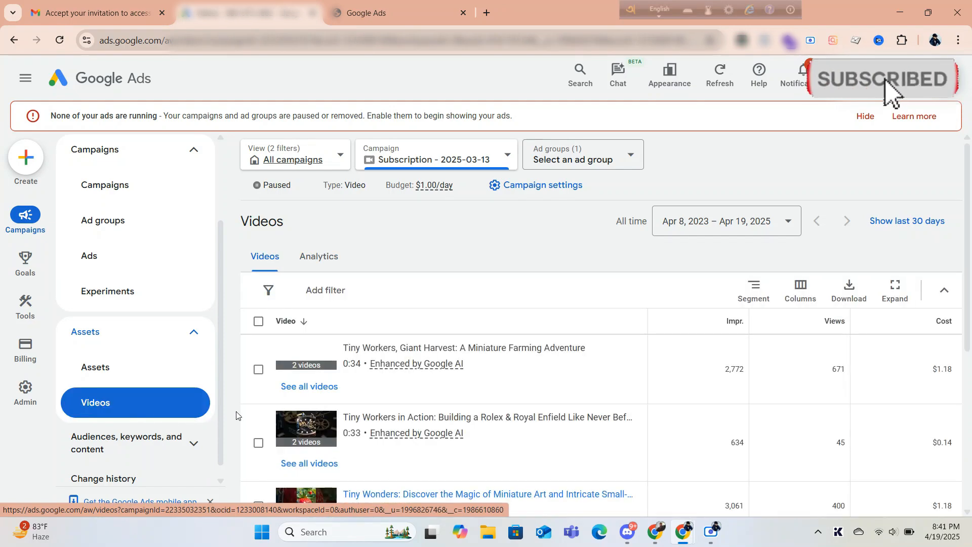
{"action": "scroll", "coordinate": [273, 390], "scroll_direction": "down", "scroll_amount": 1}
{"action": "scroll", "coordinate": [274, 390], "scroll_direction": "down", "scroll_amount": 5}
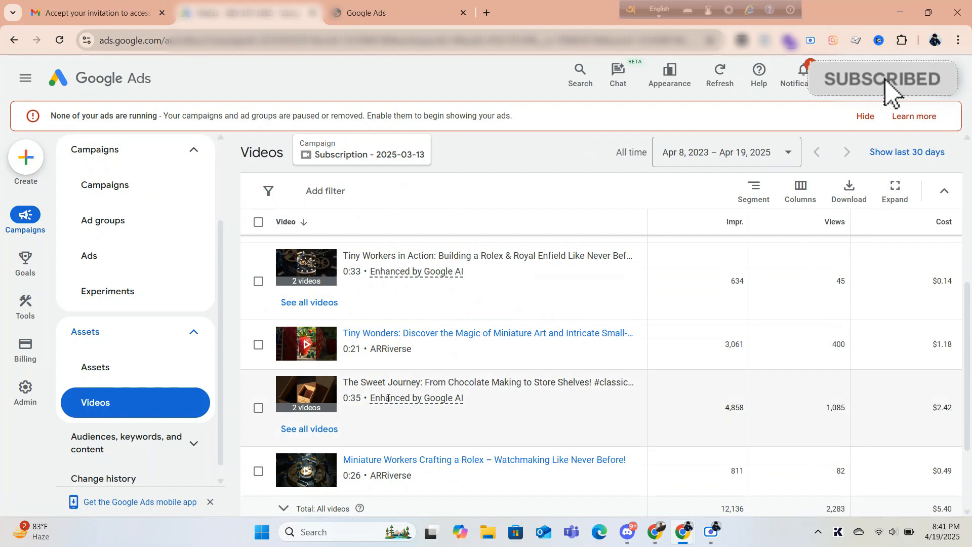
{"action": "mouse_move", "coordinate": [388, 396]}
{"action": "scroll", "coordinate": [658, 309], "scroll_direction": "up", "scroll_amount": 6}
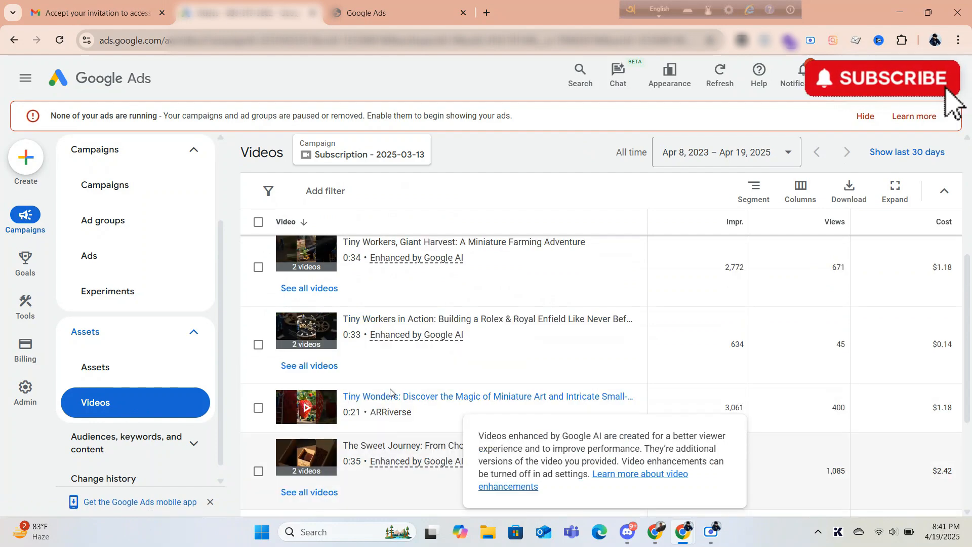
{"action": "scroll", "coordinate": [659, 308], "scroll_direction": "down", "scroll_amount": 4}
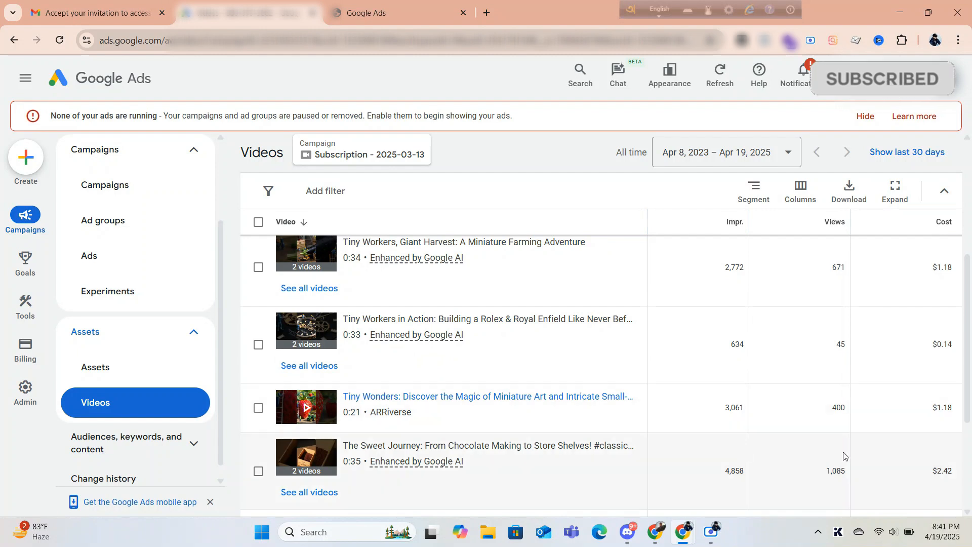
{"action": "mouse_move", "coordinate": [36, 416]}
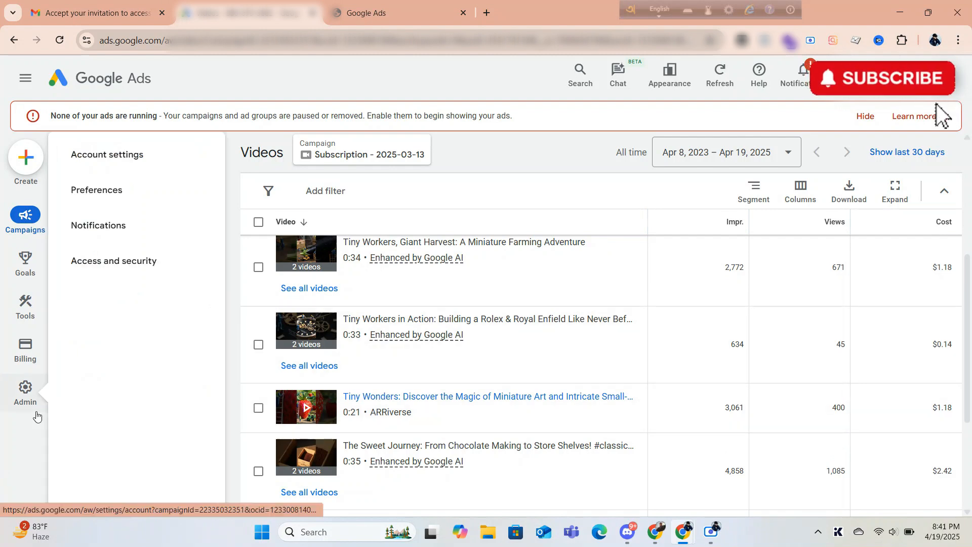
{"action": "scroll", "coordinate": [243, 360], "scroll_direction": "up", "scroll_amount": 1}
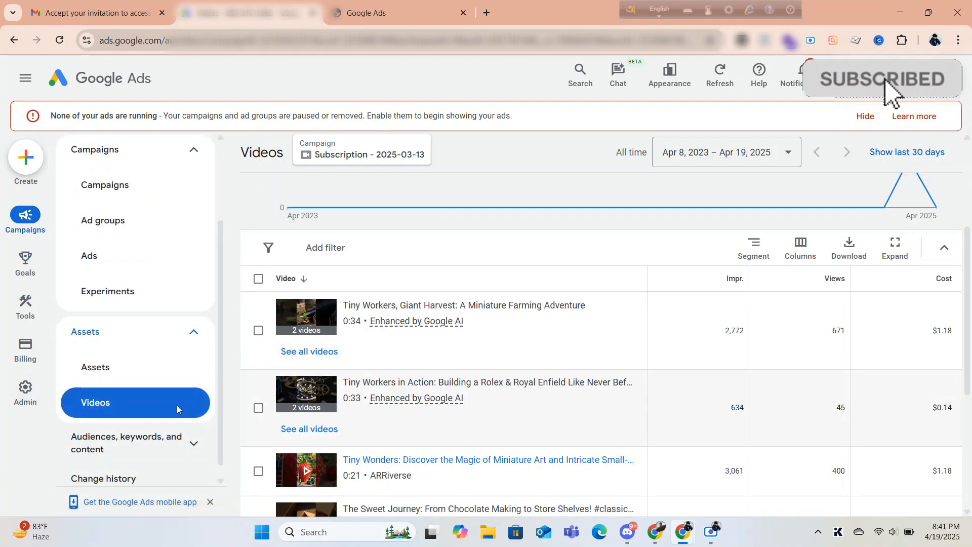
- Open the Audiences page under Audiences, keywords, and content and examine the audience performance chart
{"action": "left_click", "coordinate": [150, 452]}
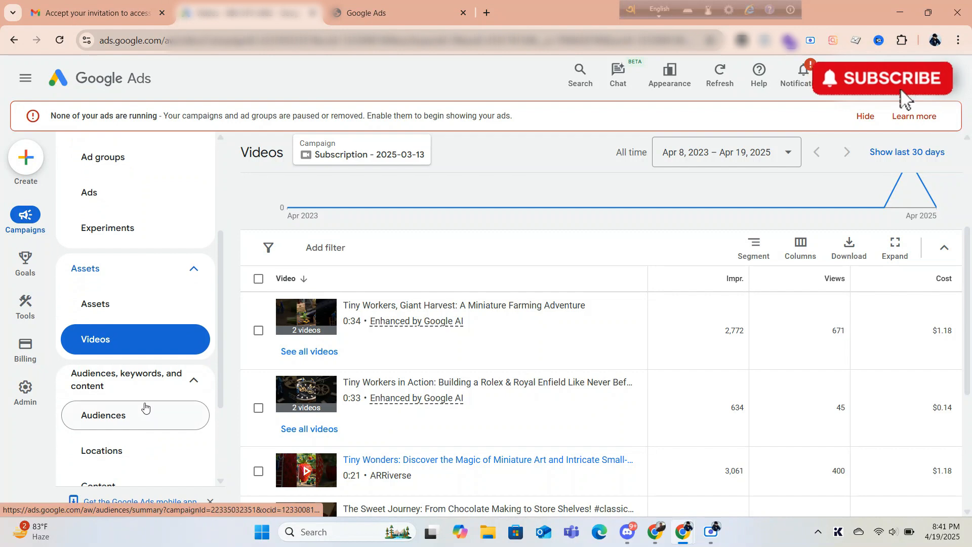
{"action": "scroll", "coordinate": [145, 406], "scroll_direction": "down", "scroll_amount": 1}
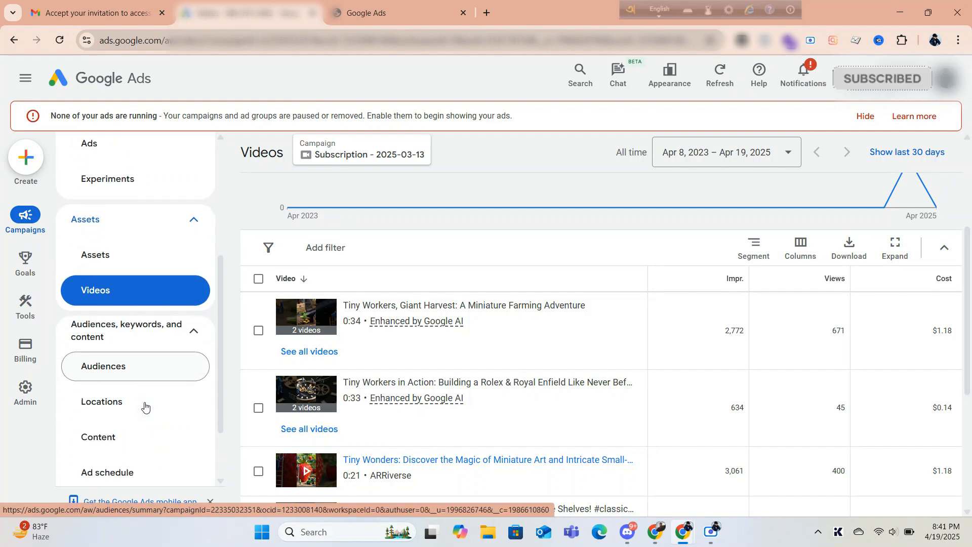
{"action": "left_click", "coordinate": [123, 356]}
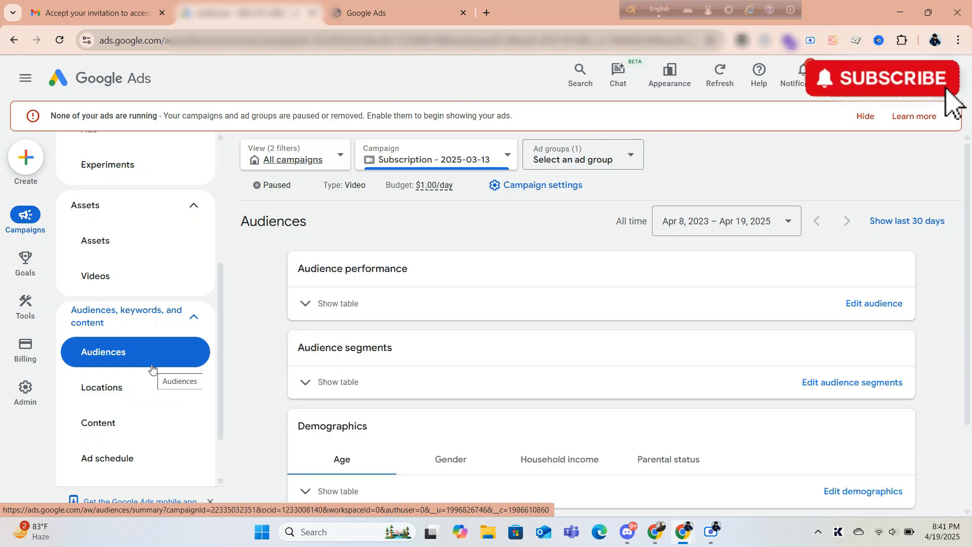
{"action": "scroll", "coordinate": [491, 350], "scroll_direction": "down", "scroll_amount": 3}
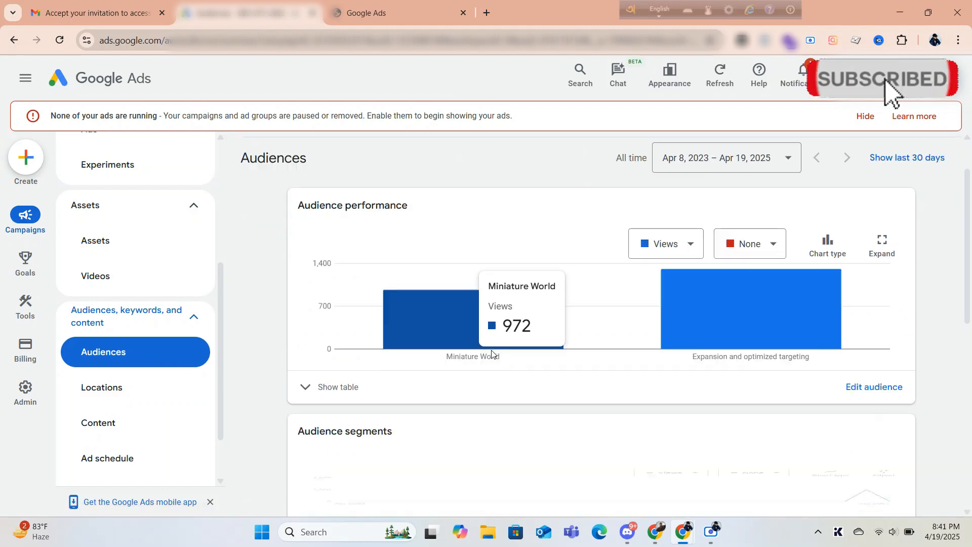
{"action": "scroll", "coordinate": [585, 393], "scroll_direction": "down", "scroll_amount": 5}
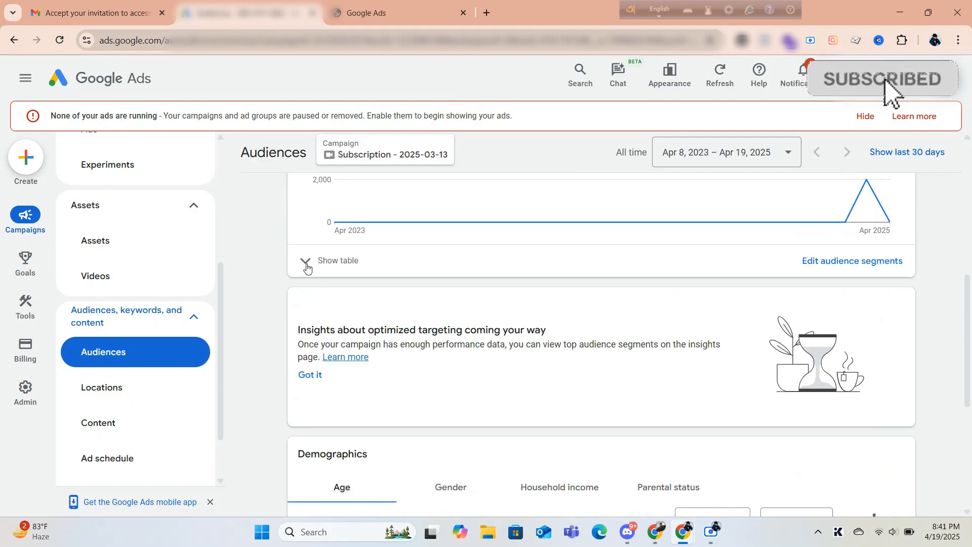
- Show the audience segments table and examine the type, status, conversions and views of its segments
{"action": "left_click", "coordinate": [306, 262]}
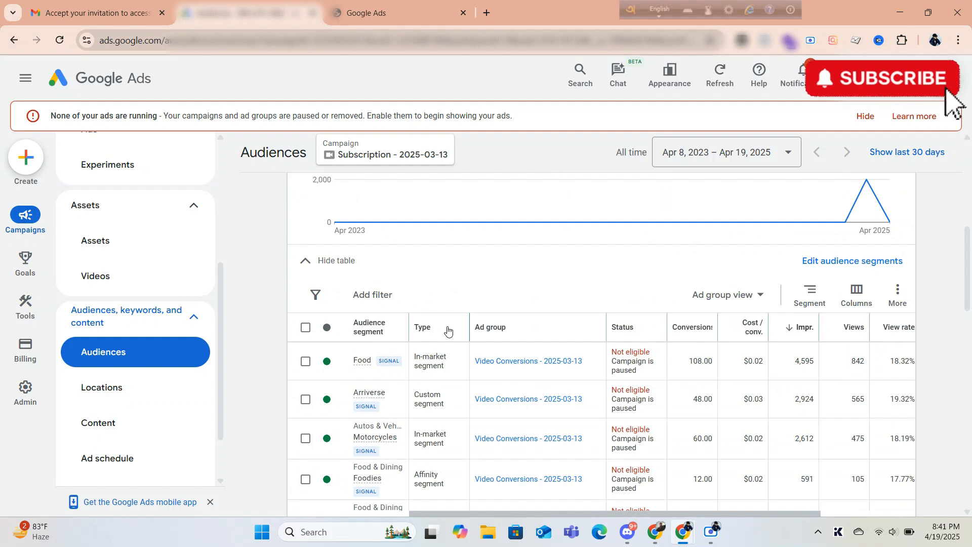
{"action": "scroll", "coordinate": [448, 331], "scroll_direction": "down", "scroll_amount": 1}
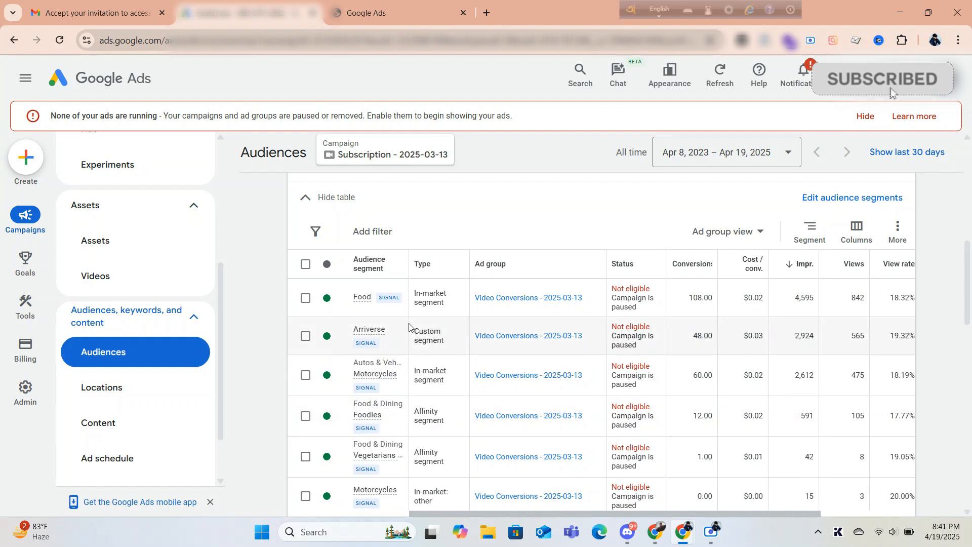
{"action": "scroll", "coordinate": [407, 325], "scroll_direction": "down", "scroll_amount": 1}
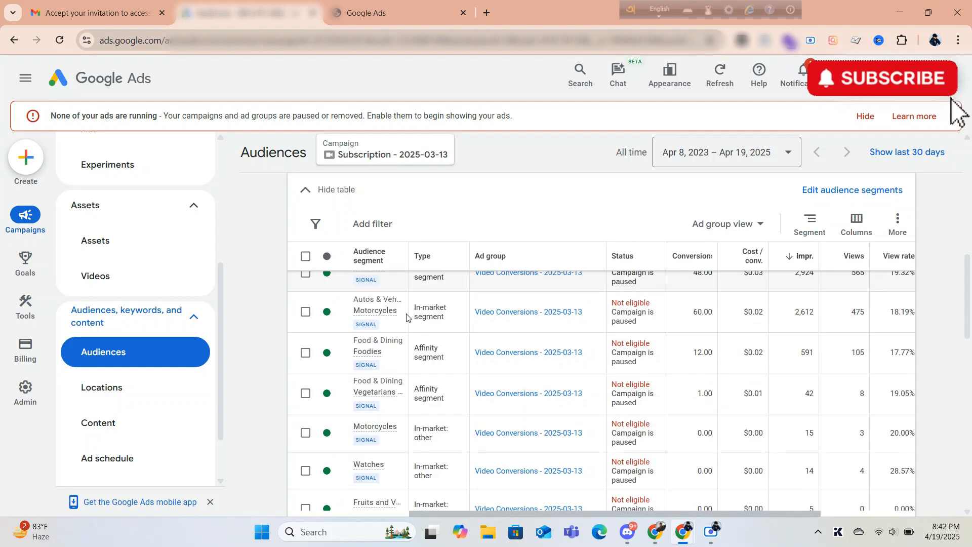
{"action": "scroll", "coordinate": [390, 315], "scroll_direction": "up", "scroll_amount": 1}
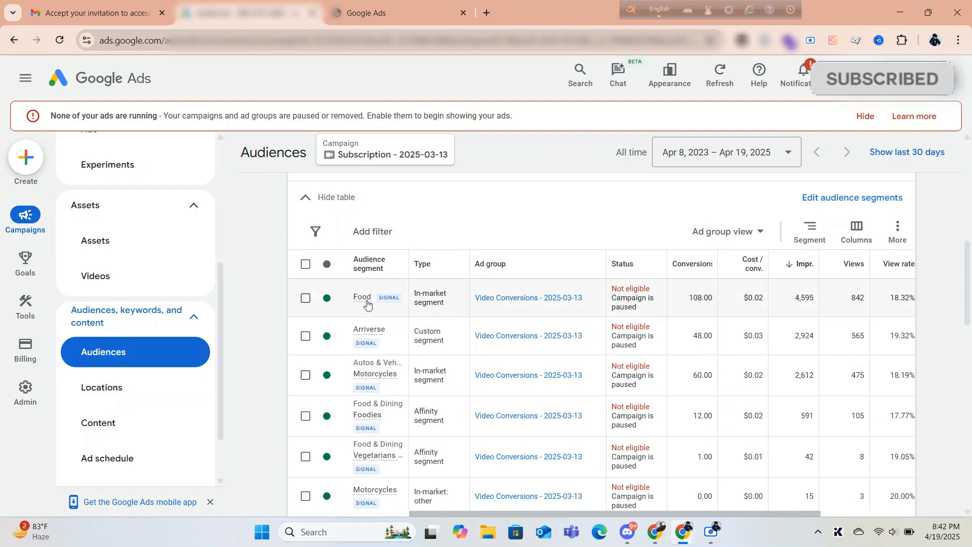
{"action": "mouse_move", "coordinate": [368, 303]}
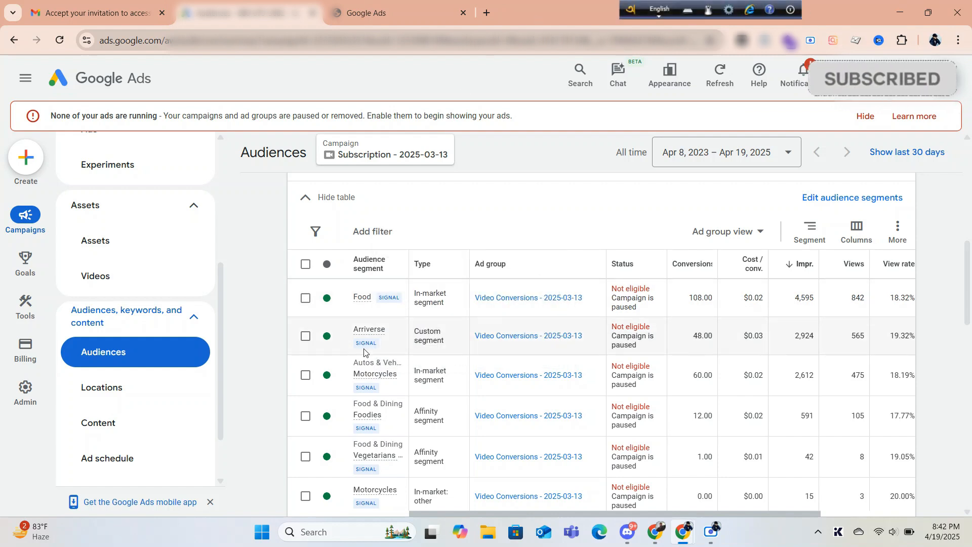
{"action": "scroll", "coordinate": [390, 390], "scroll_direction": "down", "scroll_amount": 1}
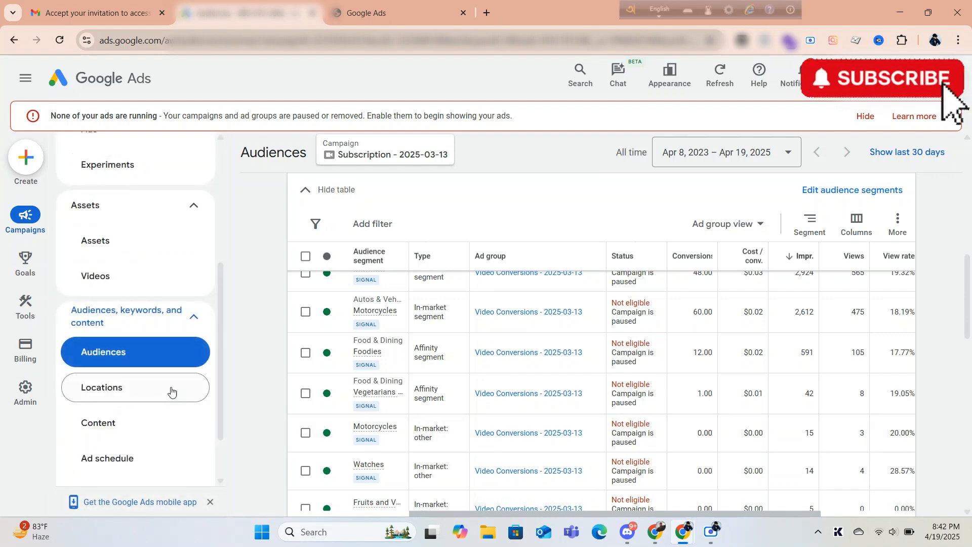
- View the campaign's targeted locations and its ad schedule
{"action": "left_click", "coordinate": [131, 389]}
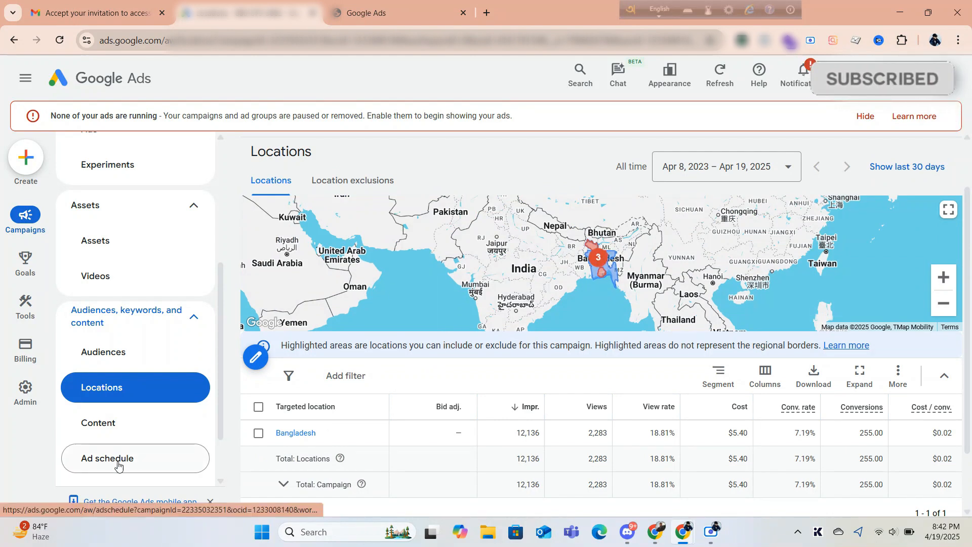
{"action": "scroll", "coordinate": [118, 465], "scroll_direction": "down", "scroll_amount": 2}
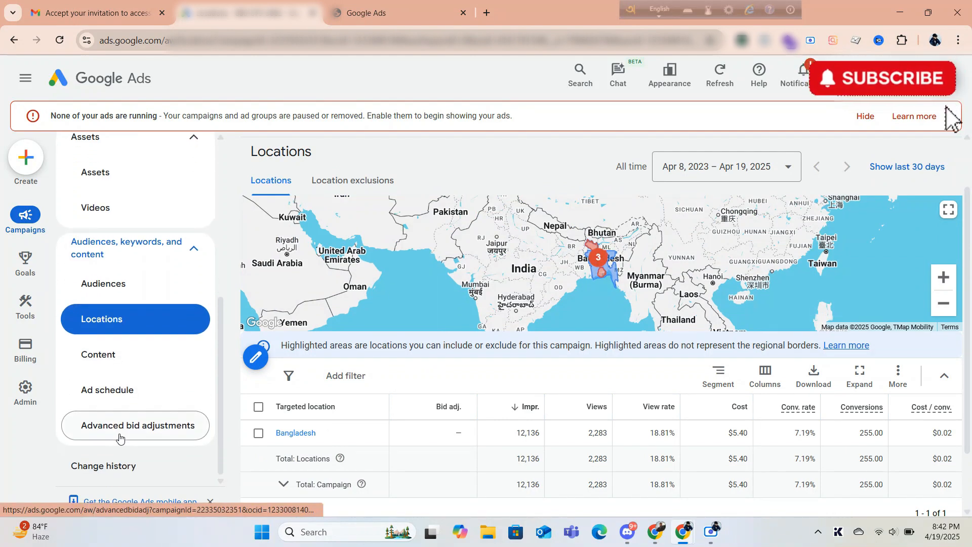
{"action": "left_click", "coordinate": [125, 389]}
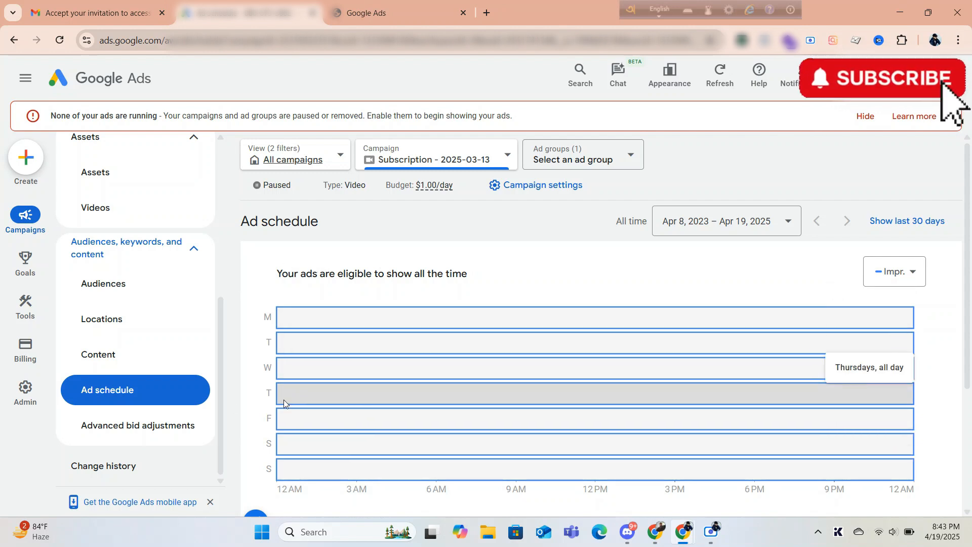
- View the Advanced bid adjustments page, and open Change history to examine the campaign's logged changes
{"action": "left_click", "coordinate": [136, 428]}
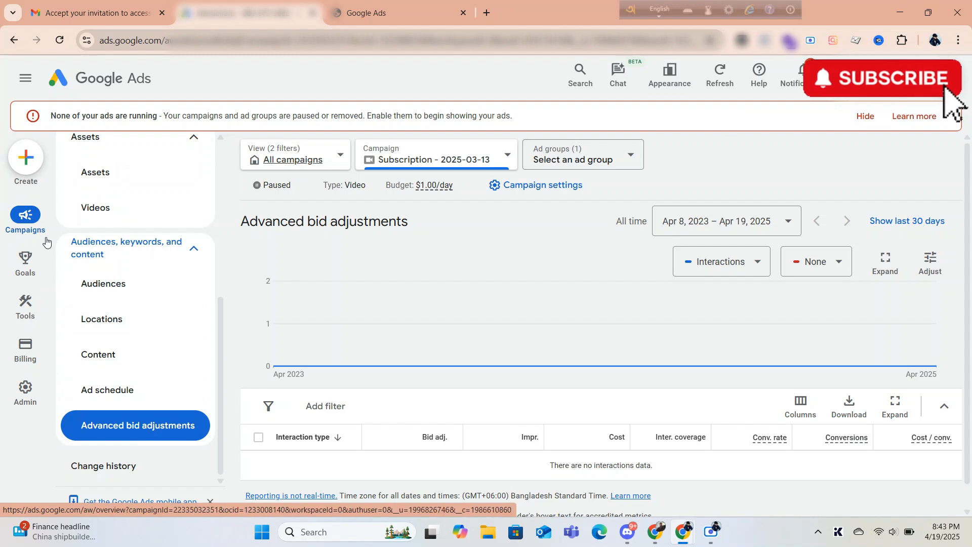
{"action": "left_click", "coordinate": [126, 466]}
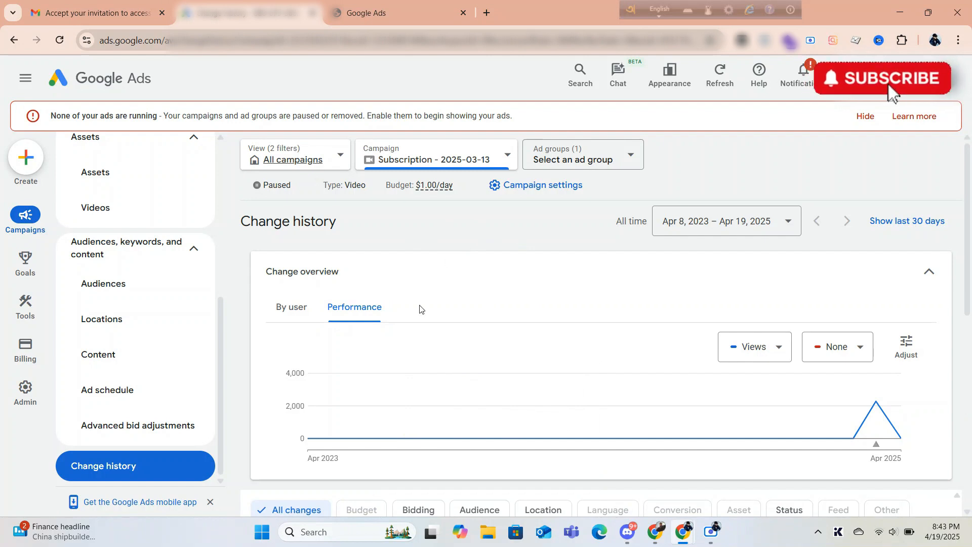
{"action": "scroll", "coordinate": [439, 356], "scroll_direction": "down", "scroll_amount": 1}
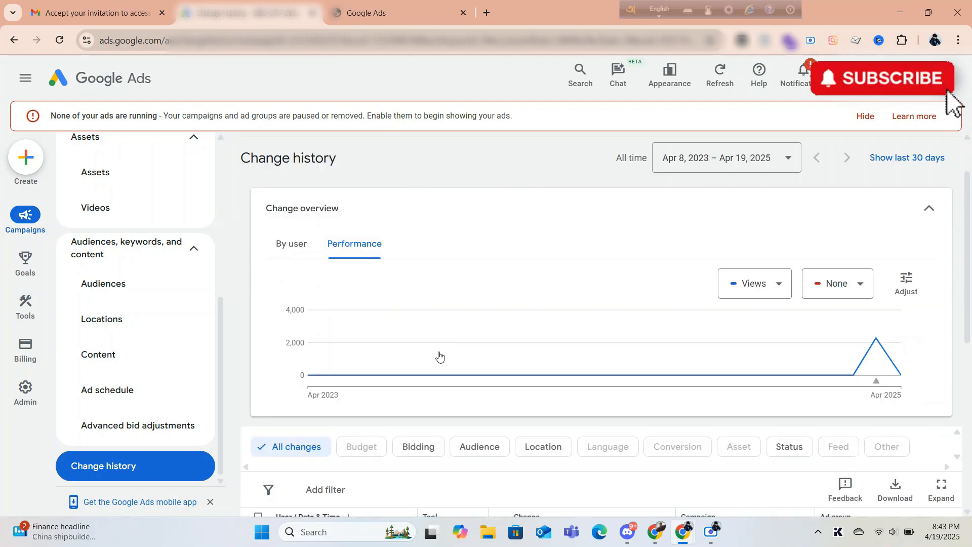
{"action": "scroll", "coordinate": [519, 181], "scroll_direction": "down", "scroll_amount": 4}
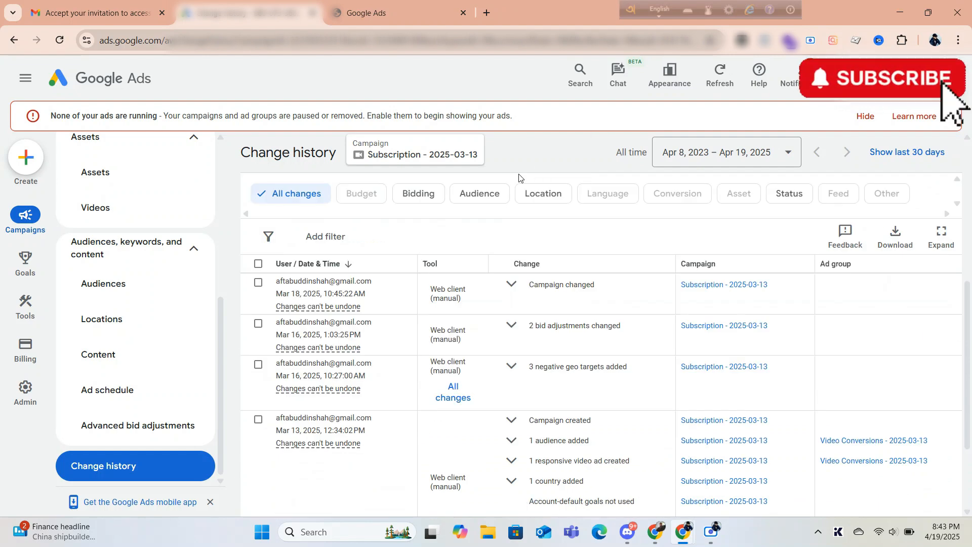
{"action": "scroll", "coordinate": [519, 178], "scroll_direction": "down", "scroll_amount": 2}
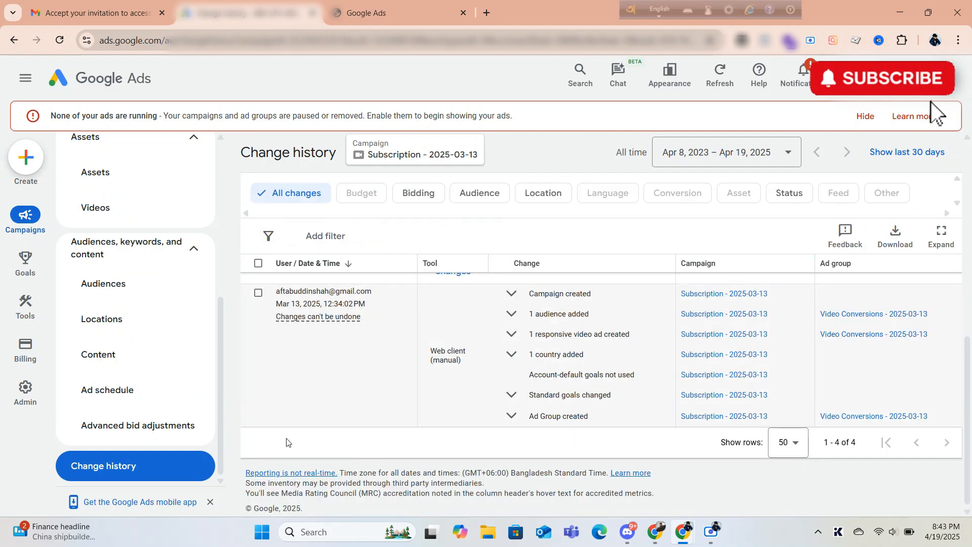
- Open the conversions summary in the Goals section
{"action": "left_click", "coordinate": [31, 264]}
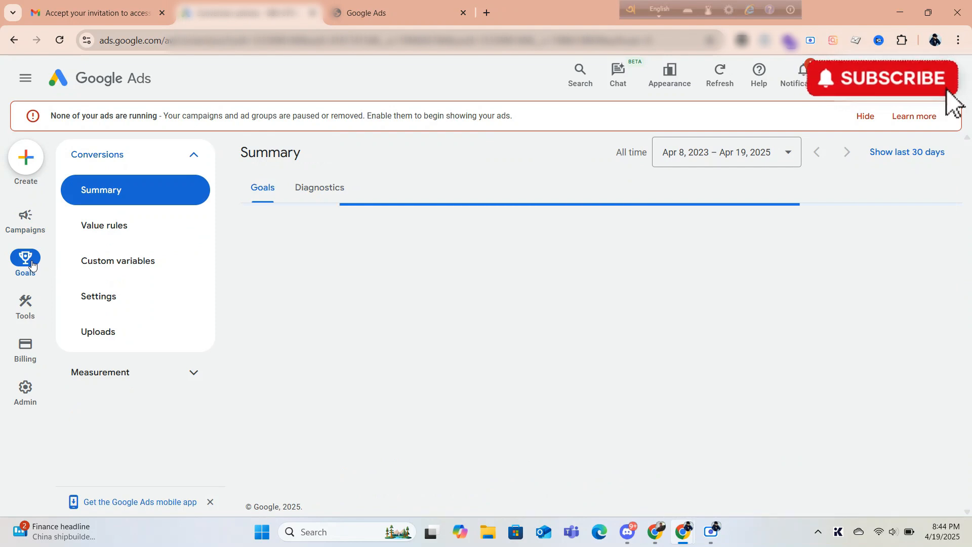
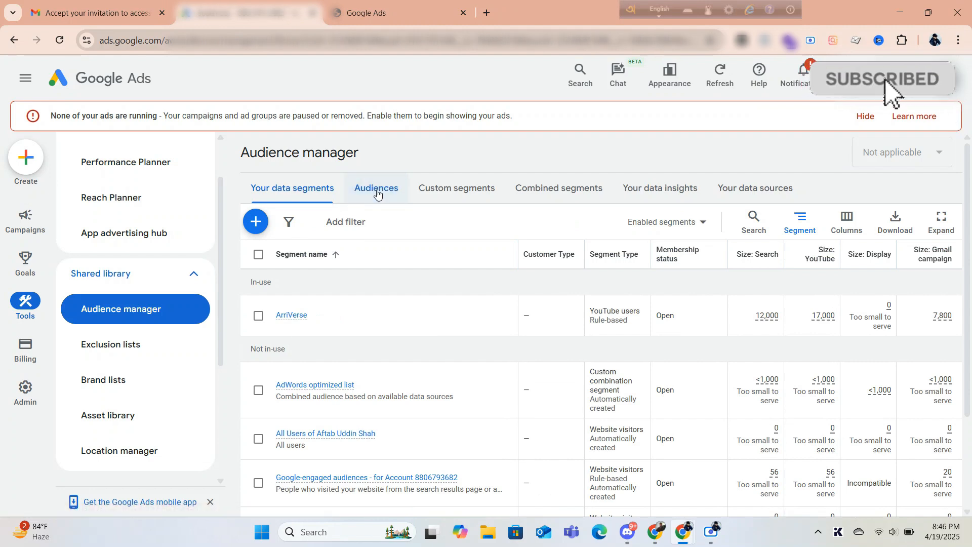
- View the Audiences list in Audience manager and return to Your data segments
{"action": "left_click", "coordinate": [378, 194]}
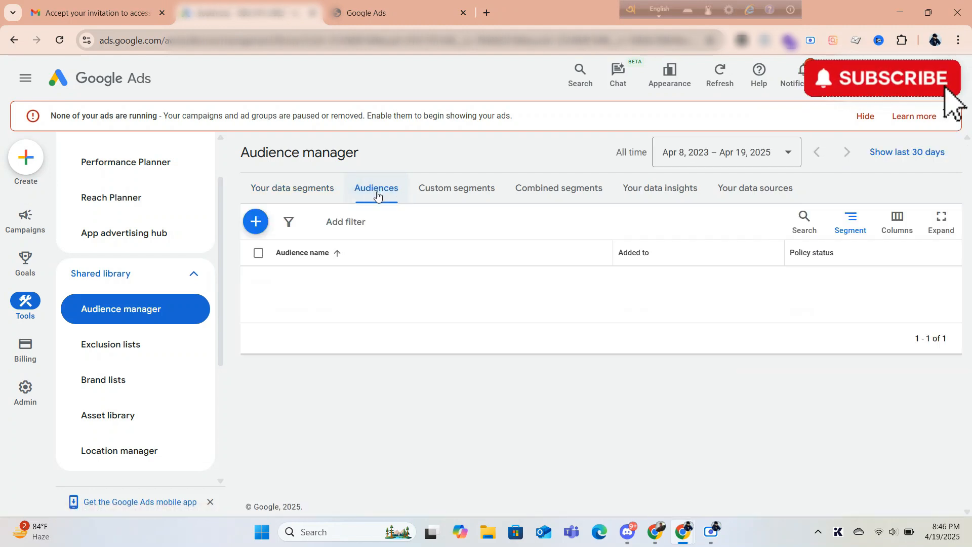
{"action": "left_click", "coordinate": [295, 195]}
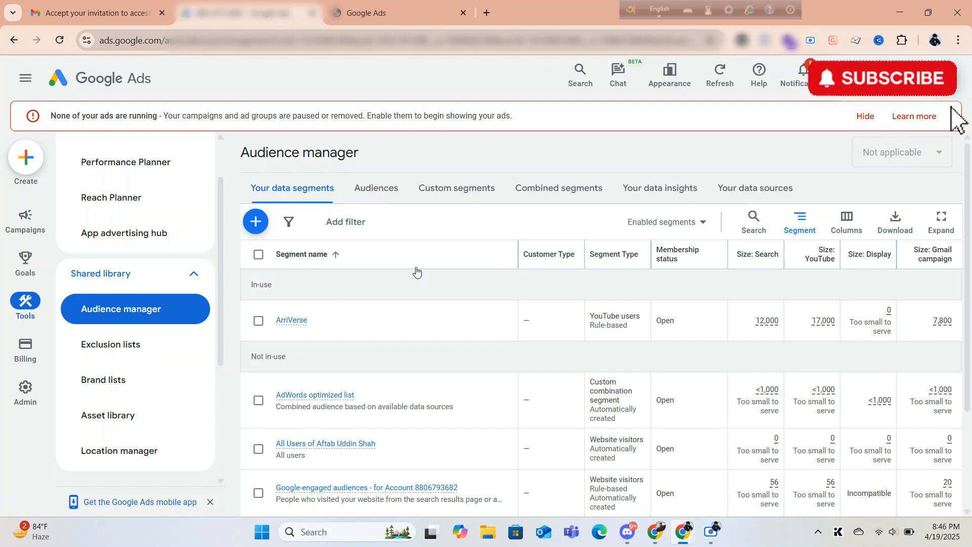
- Look through the shared library's Exclusion lists, Brand lists and Asset library pages
{"action": "left_click", "coordinate": [127, 350]}
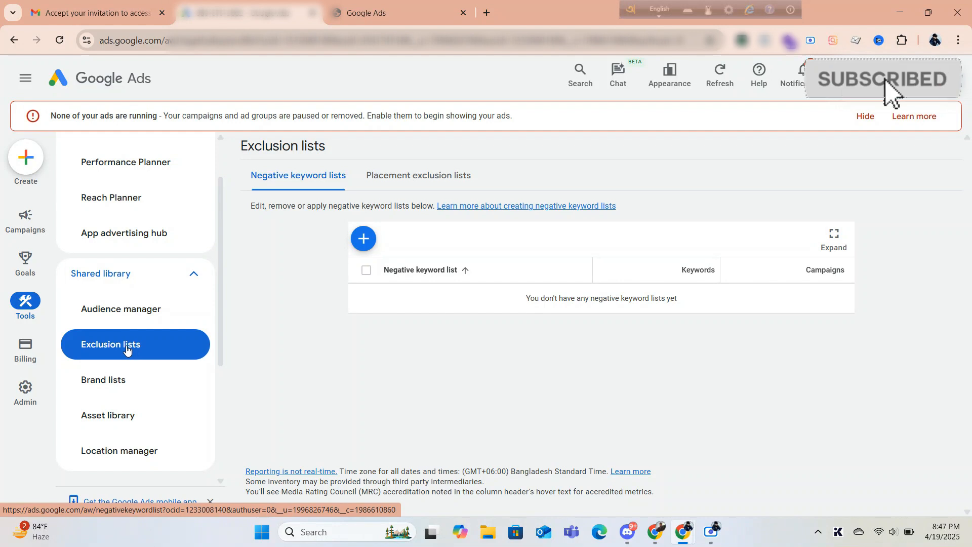
{"action": "left_click", "coordinate": [118, 381]}
{"action": "left_click", "coordinate": [113, 432]}
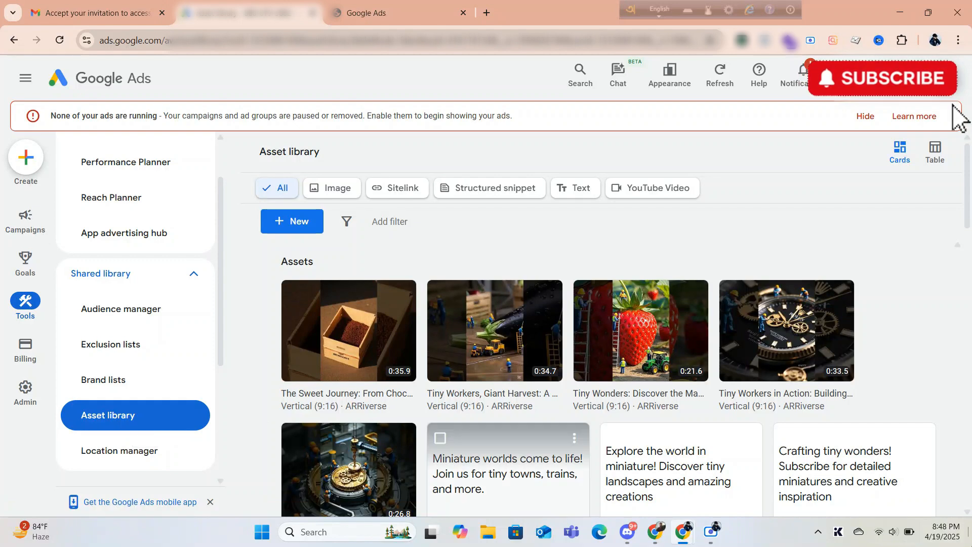
- Browse the video and text assets in the Asset library, and filter the list by Image and by Sitelink
{"action": "scroll", "coordinate": [607, 270], "scroll_direction": "down", "scroll_amount": 1}
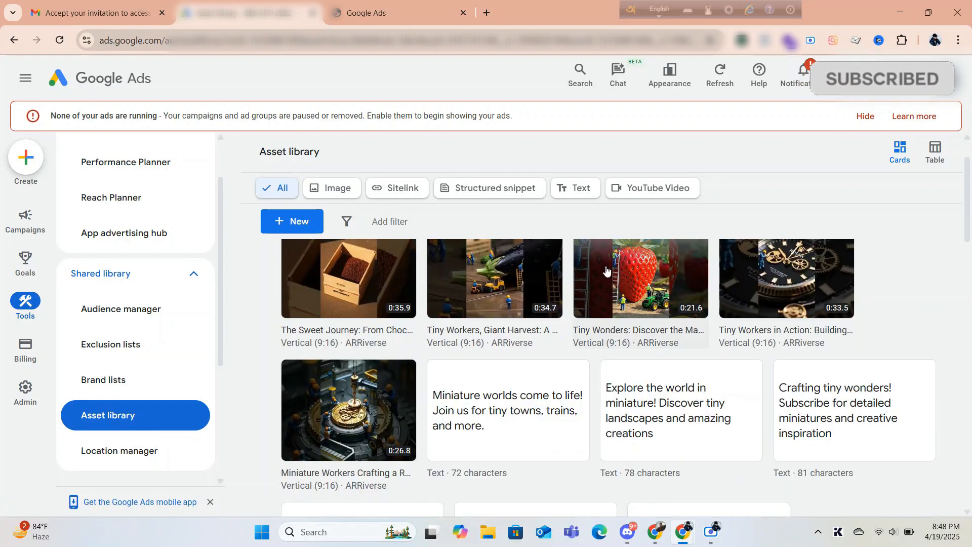
{"action": "scroll", "coordinate": [481, 324], "scroll_direction": "up", "scroll_amount": 1}
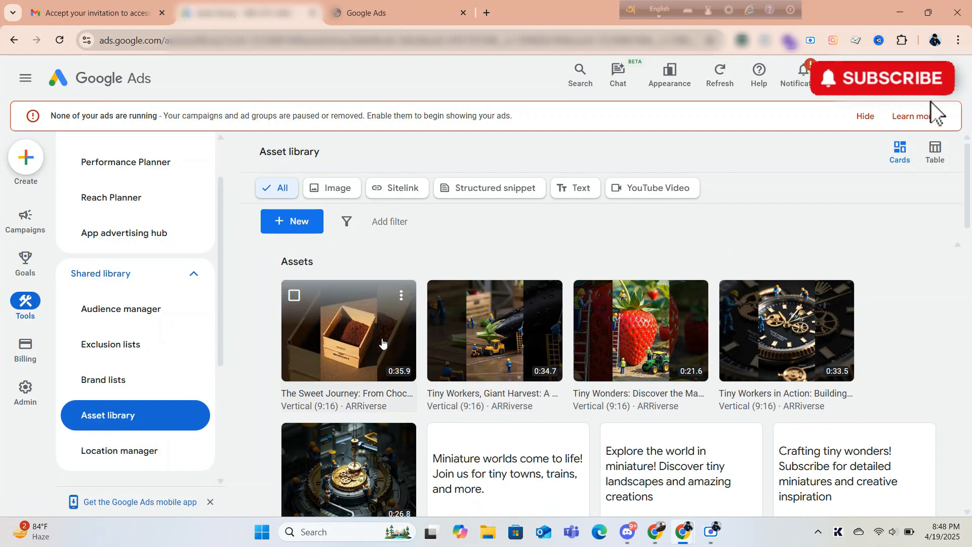
{"action": "scroll", "coordinate": [641, 324], "scroll_direction": "down", "scroll_amount": 1}
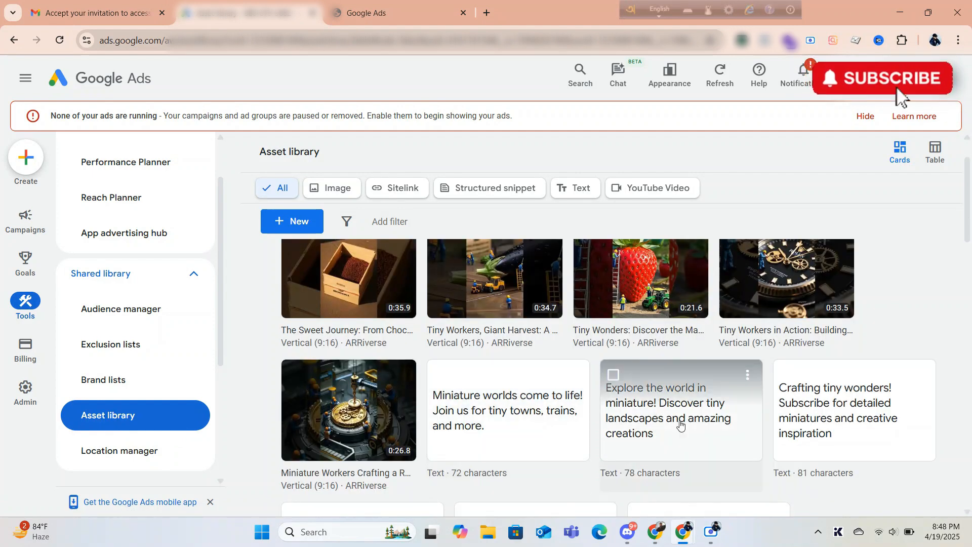
{"action": "scroll", "coordinate": [469, 333], "scroll_direction": "down", "scroll_amount": 5}
{"action": "left_click", "coordinate": [336, 192]}
{"action": "left_click", "coordinate": [382, 190]}
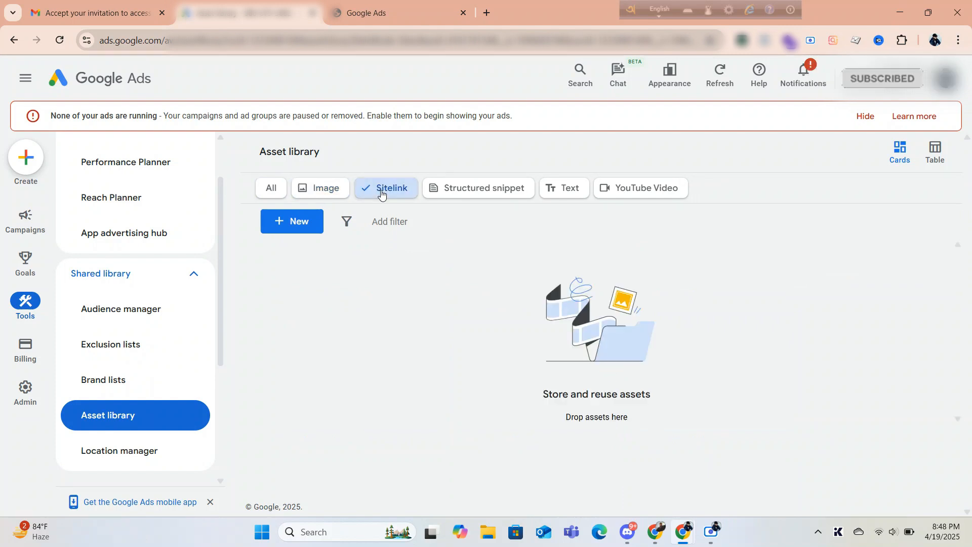
- View the Billing summary page and examine the transactions listed in Billing activity
{"action": "left_click", "coordinate": [26, 360]}
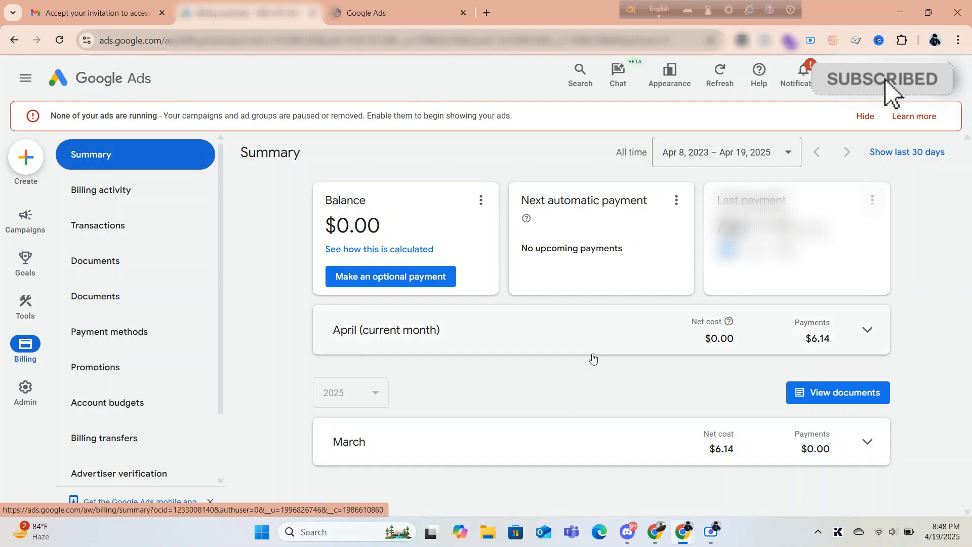
{"action": "left_click", "coordinate": [95, 205]}
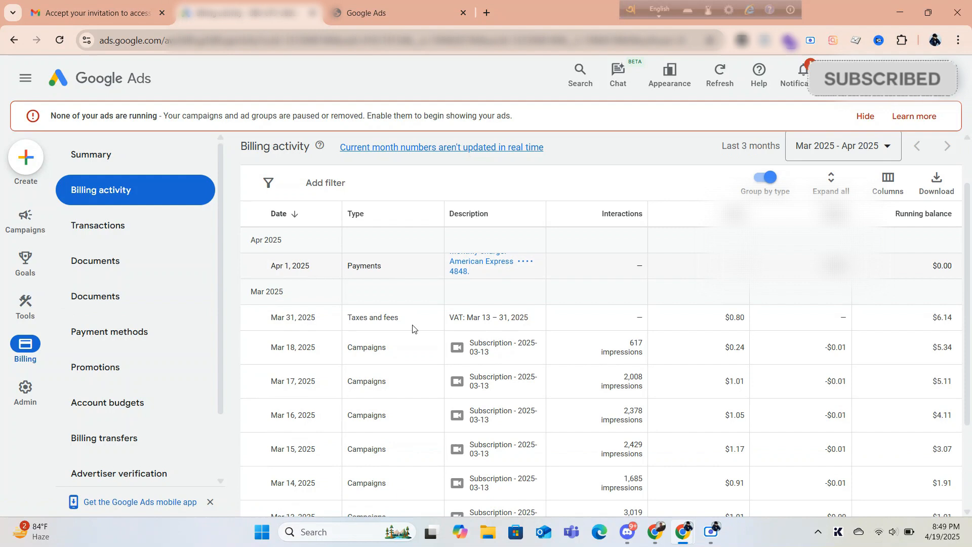
{"action": "mouse_move", "coordinate": [25, 261]}
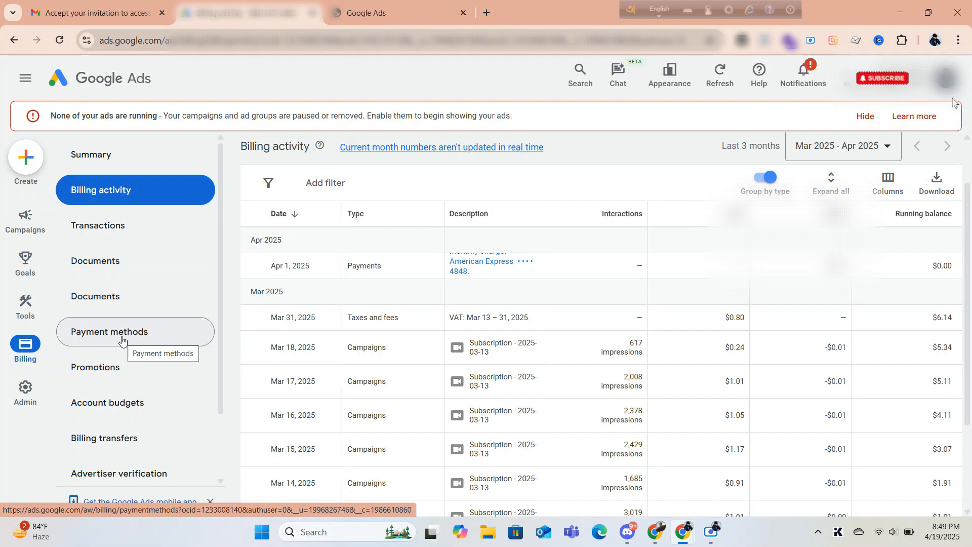
- Try to open Account budgets, and view the Billing transfers and Advertiser verification pages
{"action": "scroll", "coordinate": [121, 340], "scroll_direction": "down", "scroll_amount": 2}
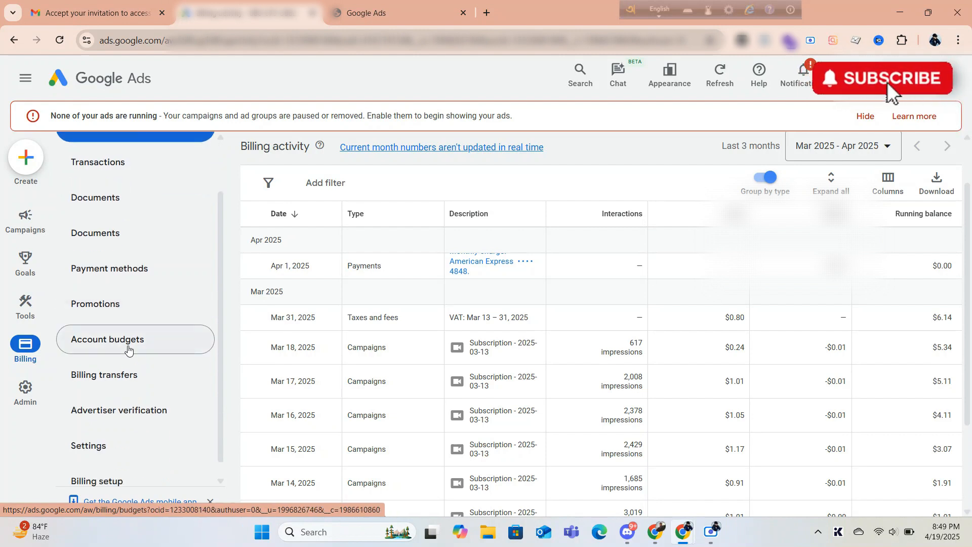
{"action": "left_click", "coordinate": [129, 348]}
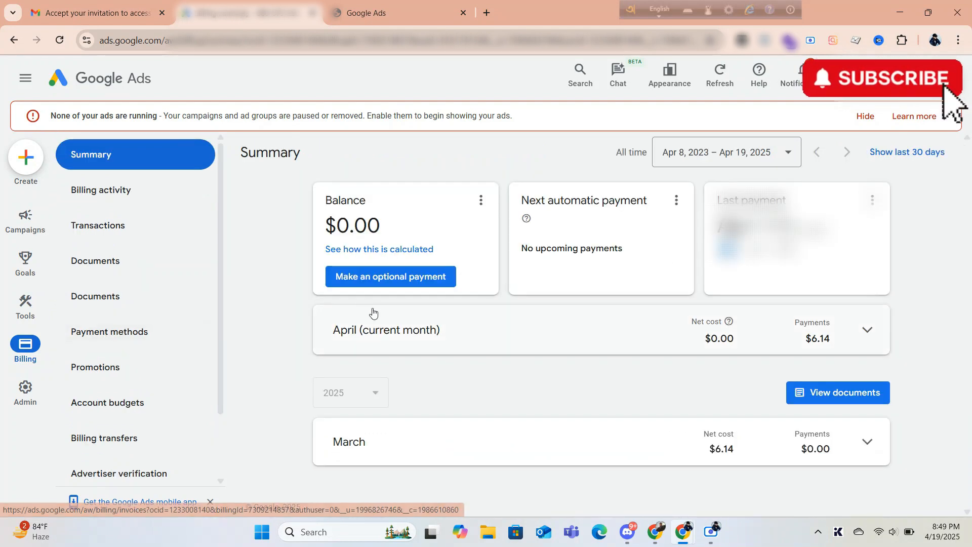
{"action": "left_click", "coordinate": [128, 445]}
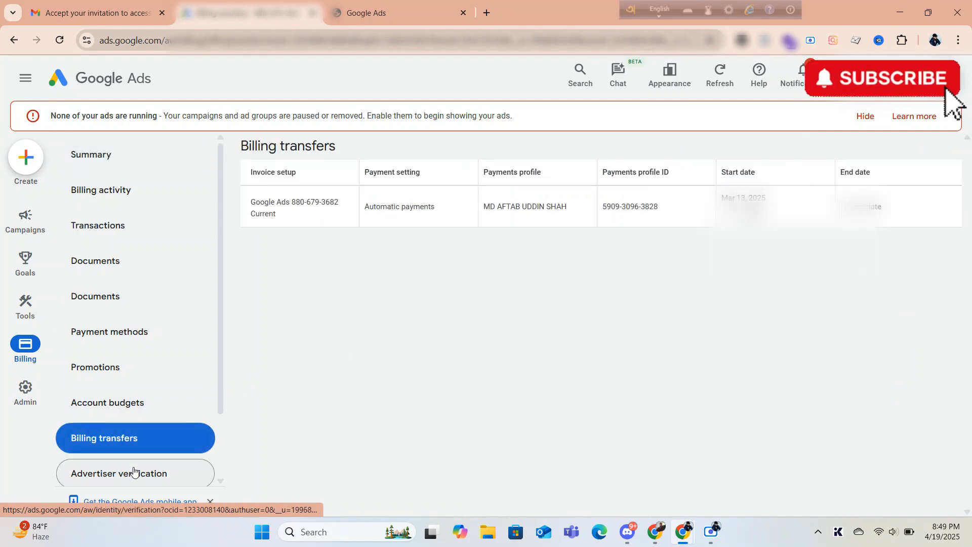
{"action": "left_click", "coordinate": [134, 472]}
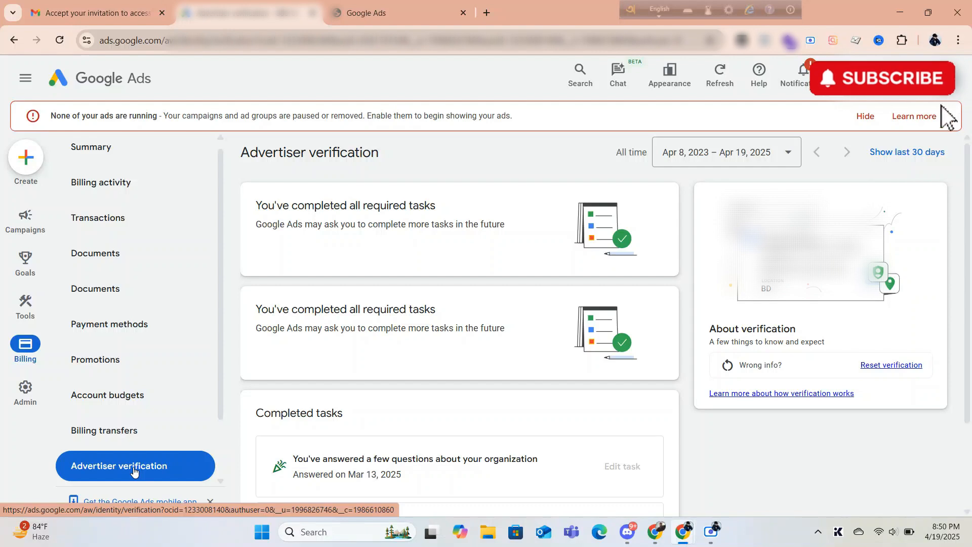
- Open the Admin account settings, expand the account name section and look through the remaining settings
{"action": "mouse_move", "coordinate": [19, 387]}
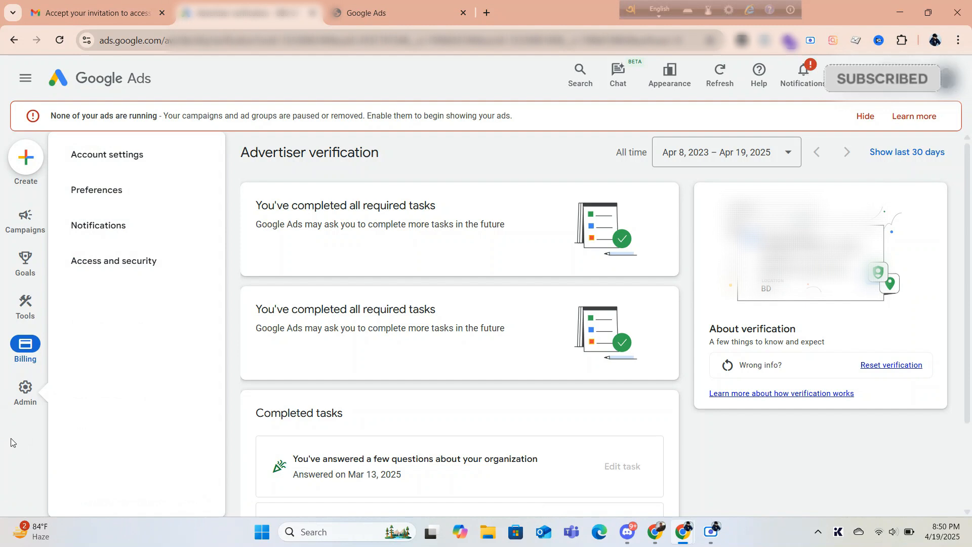
{"action": "left_click", "coordinate": [23, 389]}
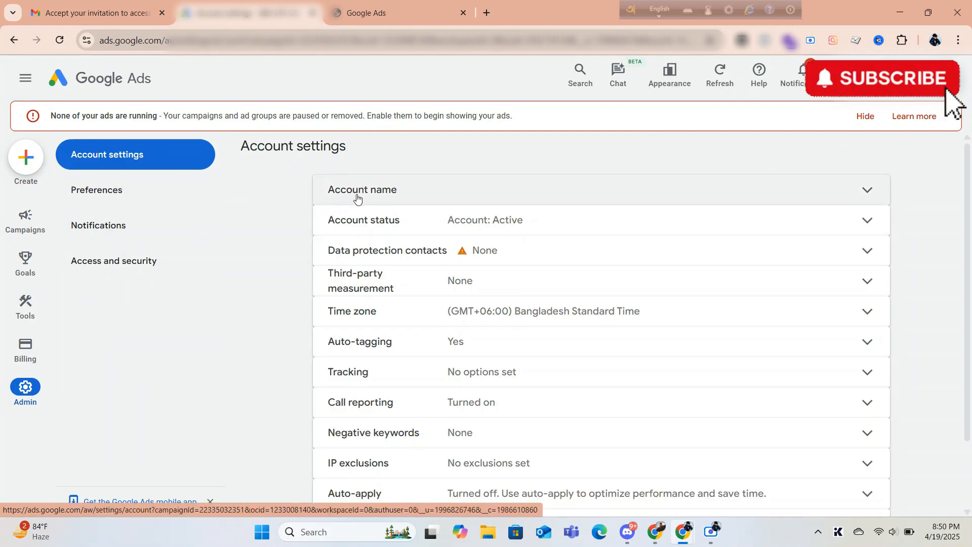
{"action": "left_click", "coordinate": [401, 190]}
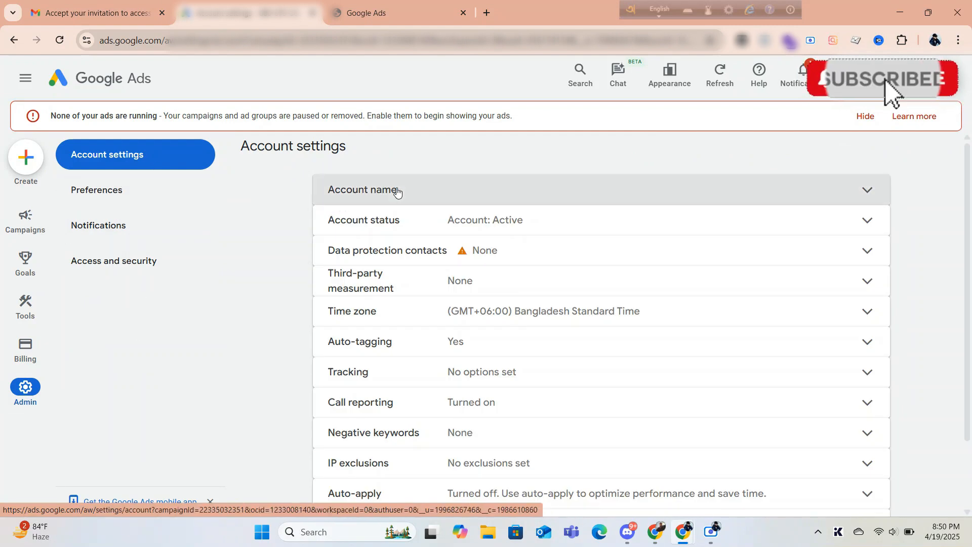
{"action": "scroll", "coordinate": [399, 280], "scroll_direction": "down", "scroll_amount": 1}
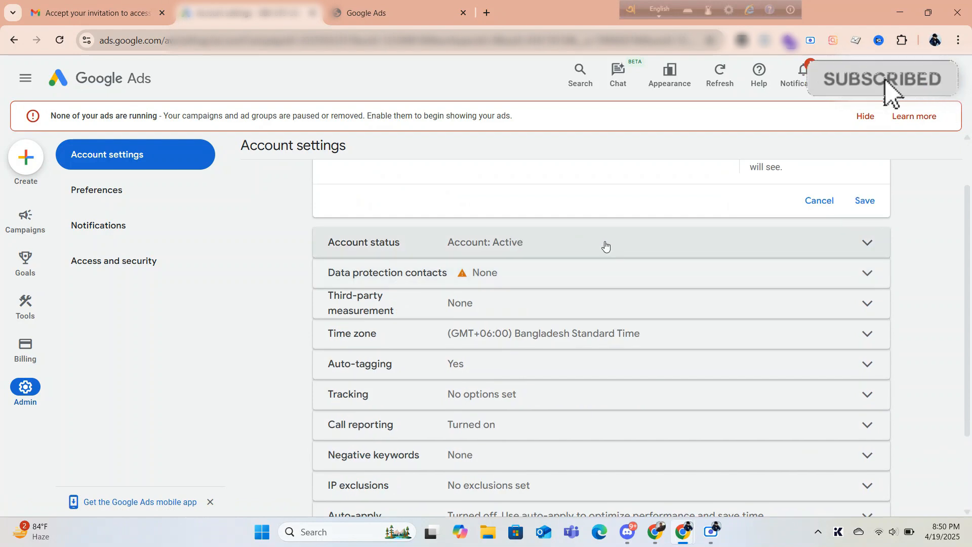
{"action": "scroll", "coordinate": [441, 290], "scroll_direction": "down", "scroll_amount": 1}
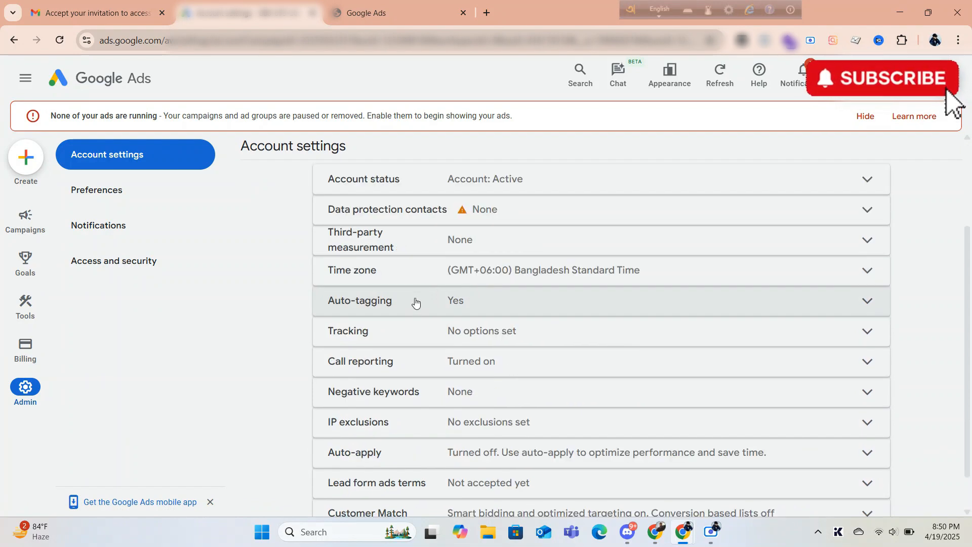
{"action": "scroll", "coordinate": [414, 302], "scroll_direction": "down", "scroll_amount": 1}
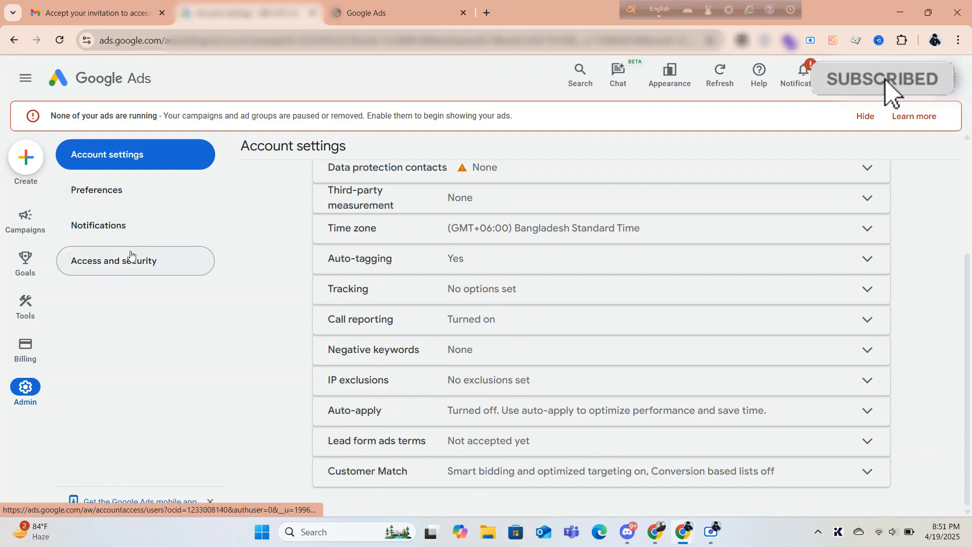
- View the users under Access and security, and open the form for inviting a new user
{"action": "left_click", "coordinate": [131, 262]}
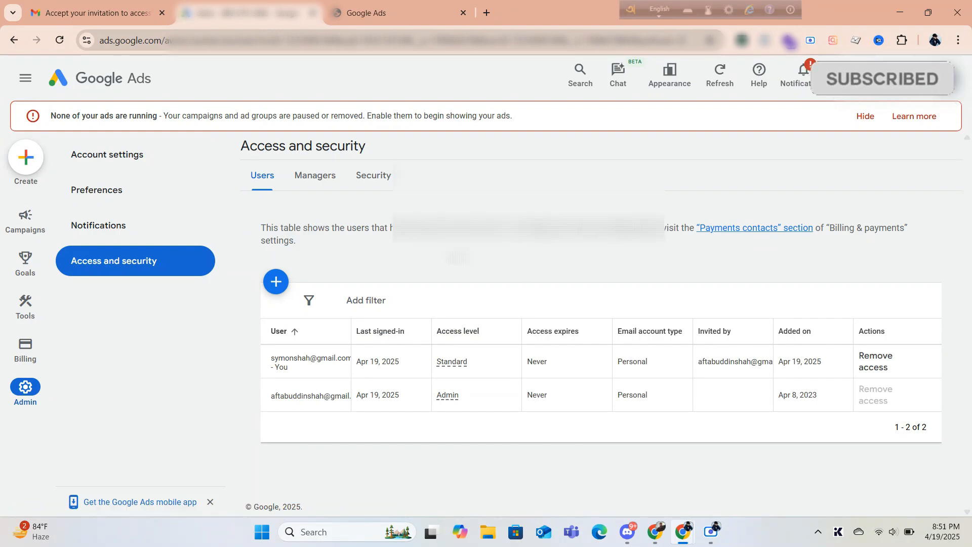
{"action": "left_click", "coordinate": [276, 282]}
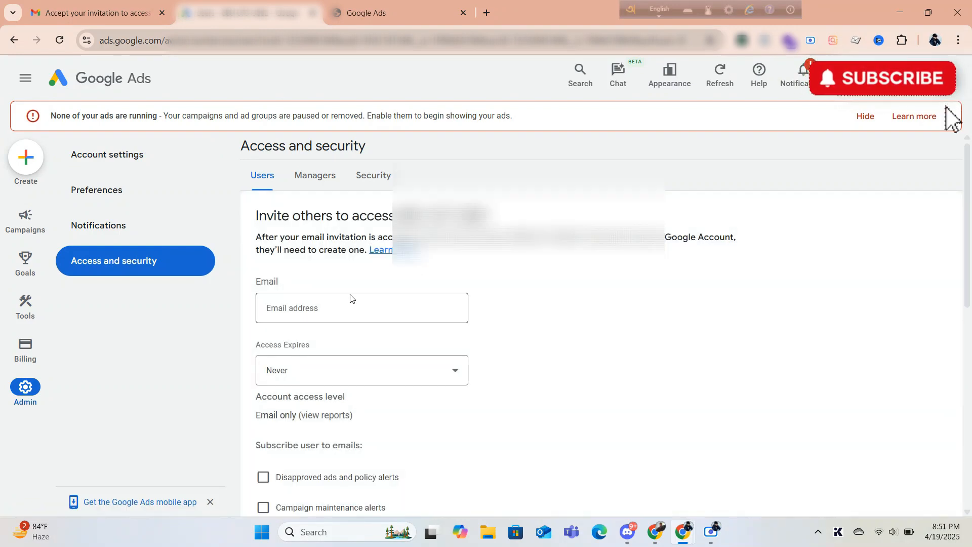
{"action": "scroll", "coordinate": [349, 299], "scroll_direction": "down", "scroll_amount": 1}
{"action": "scroll", "coordinate": [349, 300], "scroll_direction": "up", "scroll_amount": 1}
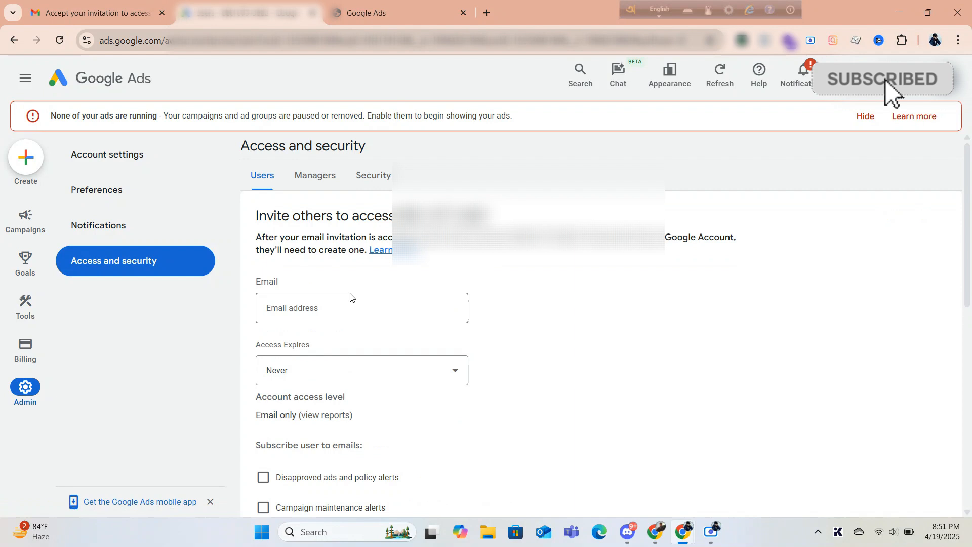
- Examine the invitation form's email field, access expiry date options and email subscription choices without sending an invitation
{"action": "left_click", "coordinate": [299, 307]}
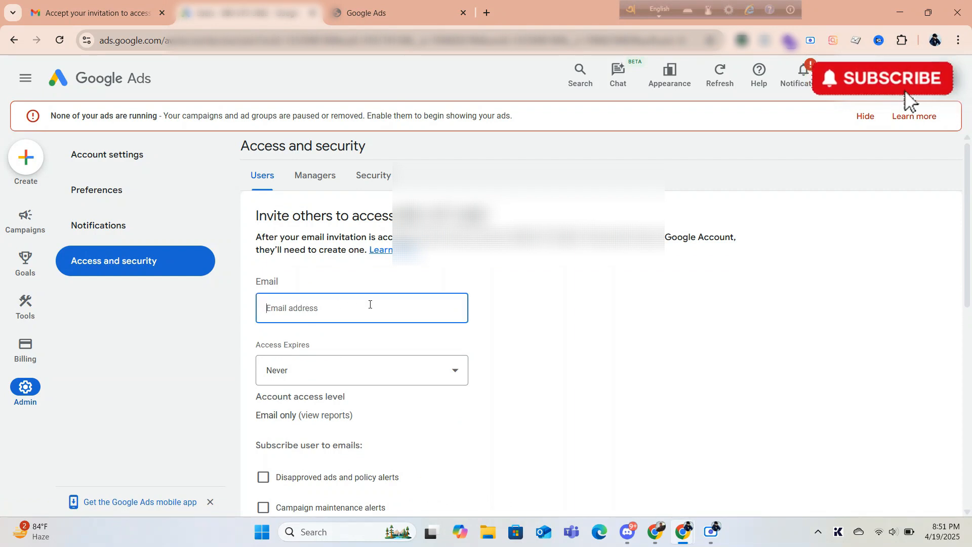
{"action": "scroll", "coordinate": [370, 304], "scroll_direction": "down", "scroll_amount": 1}
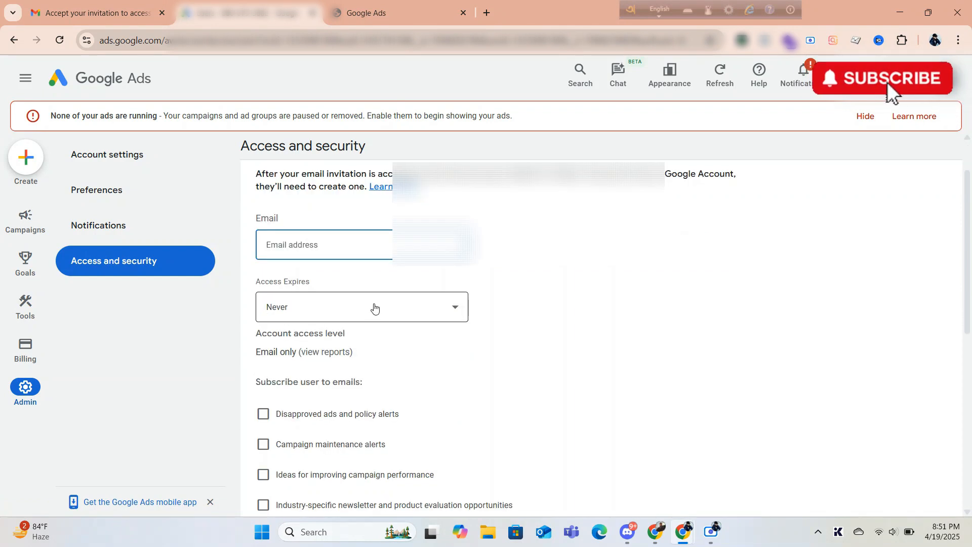
{"action": "left_click", "coordinate": [300, 306]}
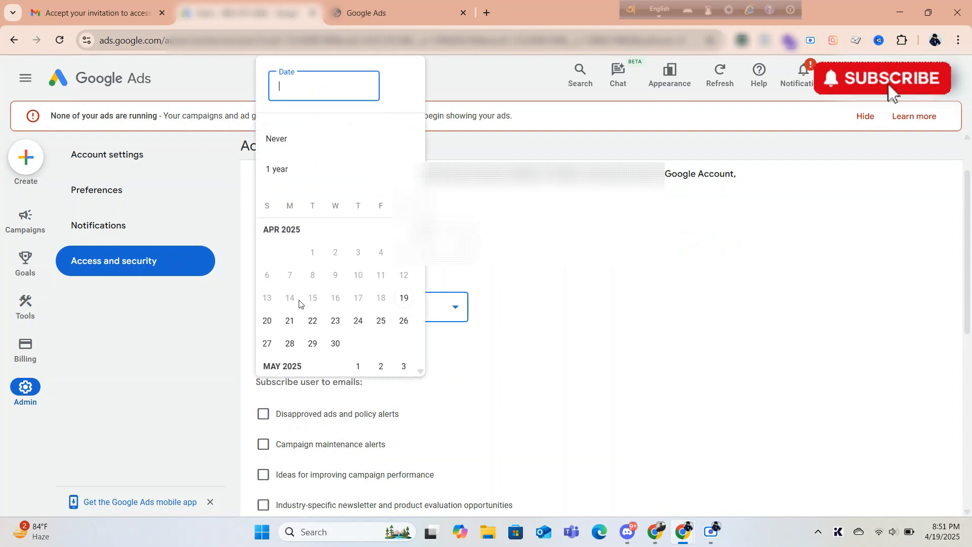
{"action": "left_click", "coordinate": [527, 267]}
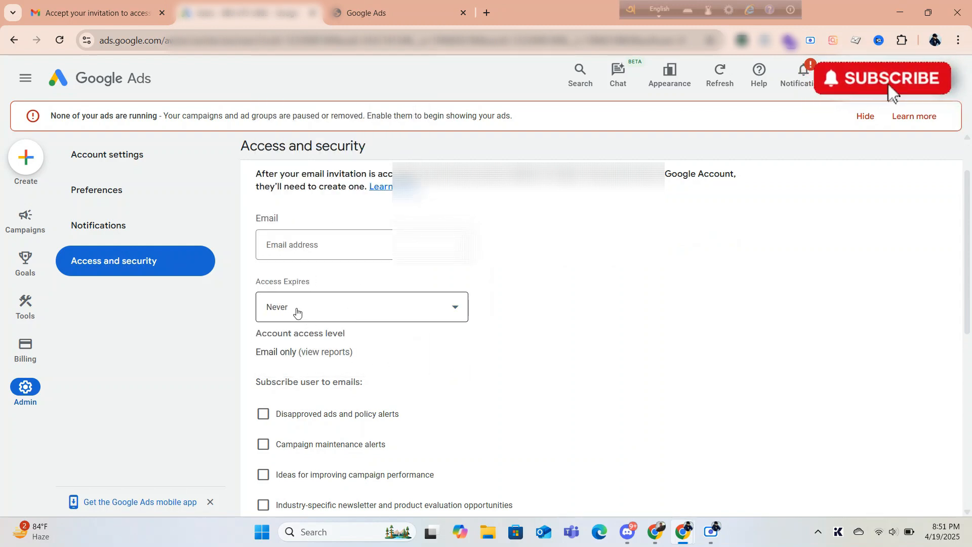
{"action": "scroll", "coordinate": [376, 322], "scroll_direction": "down", "scroll_amount": 3}
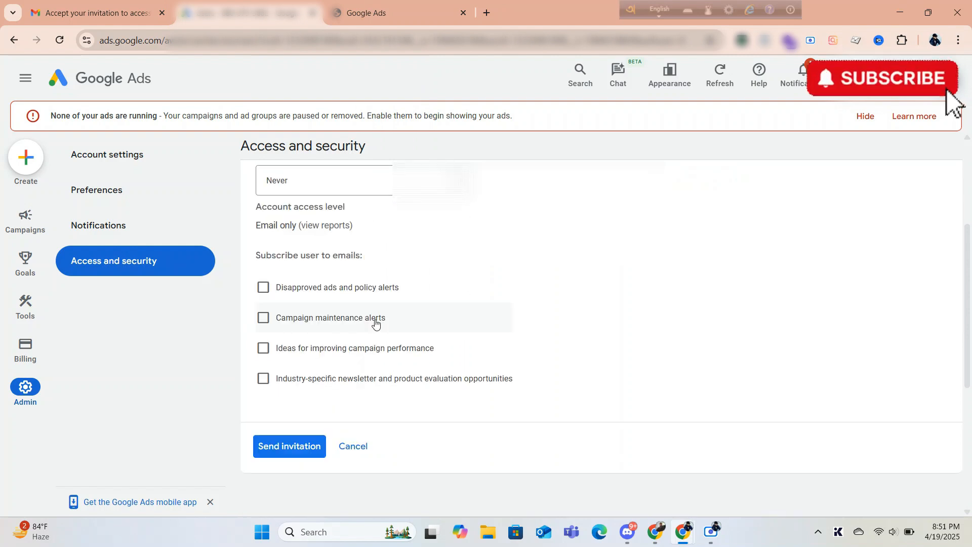
{"action": "scroll", "coordinate": [376, 323], "scroll_direction": "up", "scroll_amount": 3}
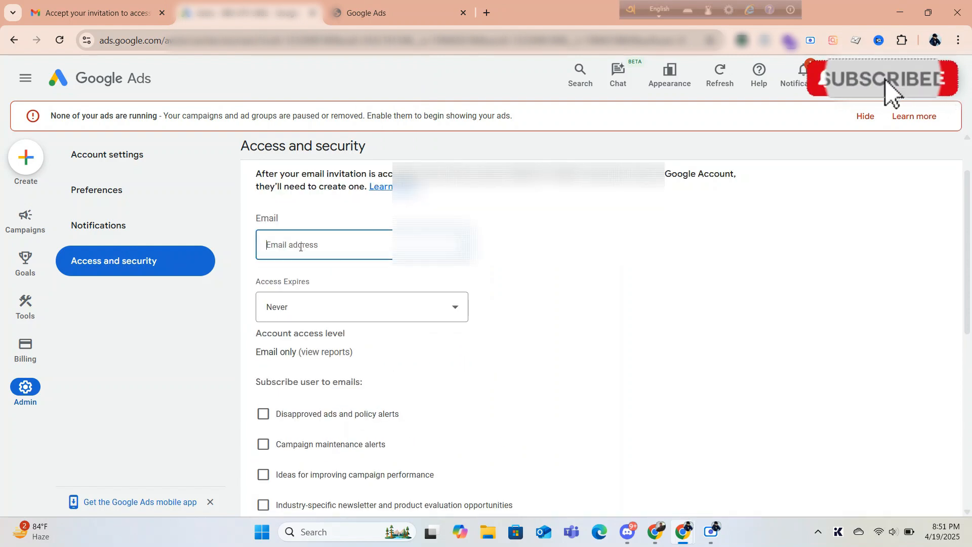
{"action": "scroll", "coordinate": [354, 273], "scroll_direction": "up", "scroll_amount": 1}
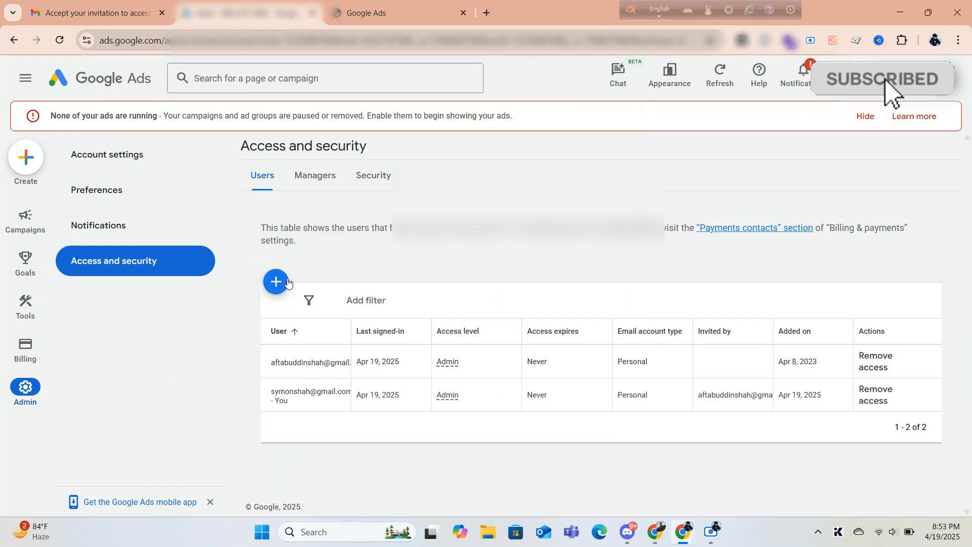
- Open a new user invitation and compare the permissions of the Email only, Billing, Read only, Standard and Admin access levels
{"action": "left_click", "coordinate": [276, 280]}
{"action": "left_click", "coordinate": [318, 311]}
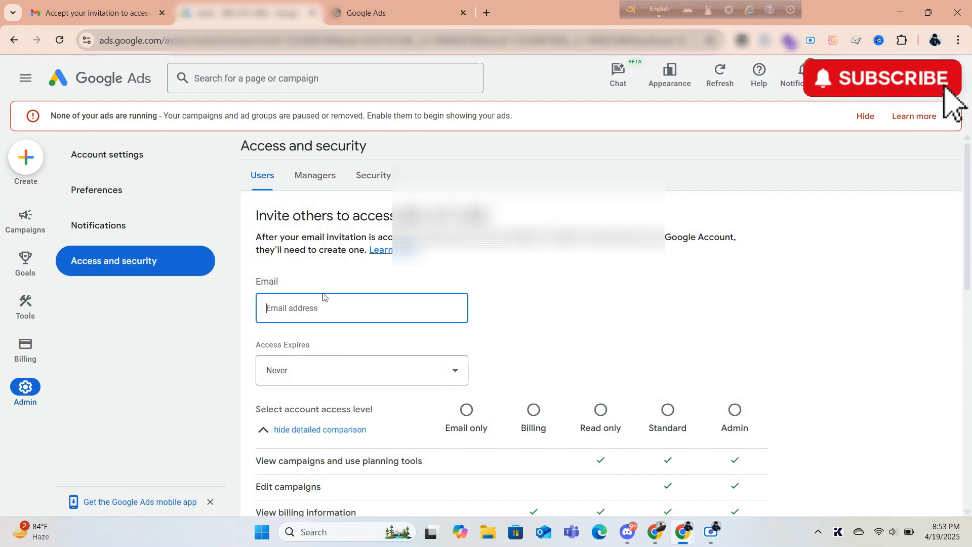
{"action": "scroll", "coordinate": [323, 296], "scroll_direction": "down", "scroll_amount": 1}
{"action": "scroll", "coordinate": [349, 306], "scroll_direction": "down", "scroll_amount": 1}
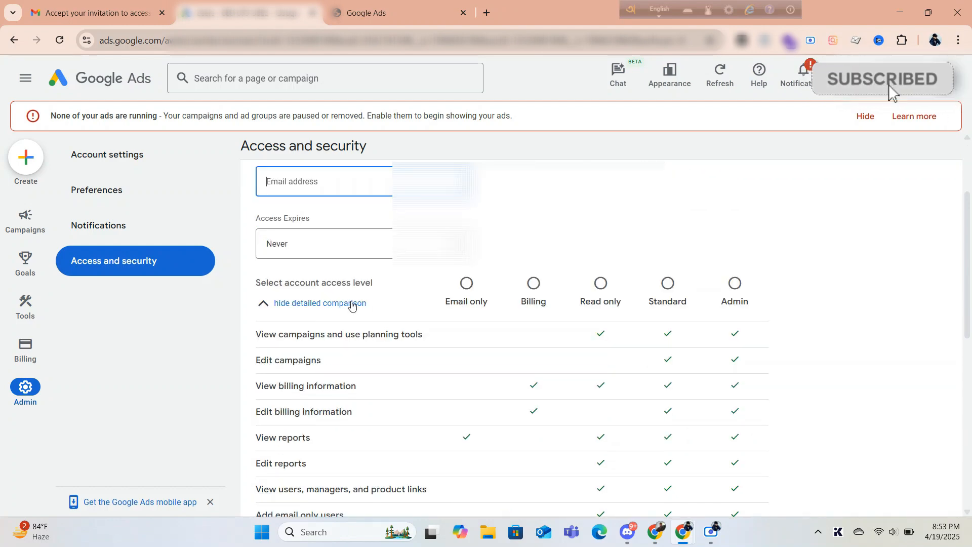
{"action": "scroll", "coordinate": [502, 313], "scroll_direction": "down", "scroll_amount": 1}
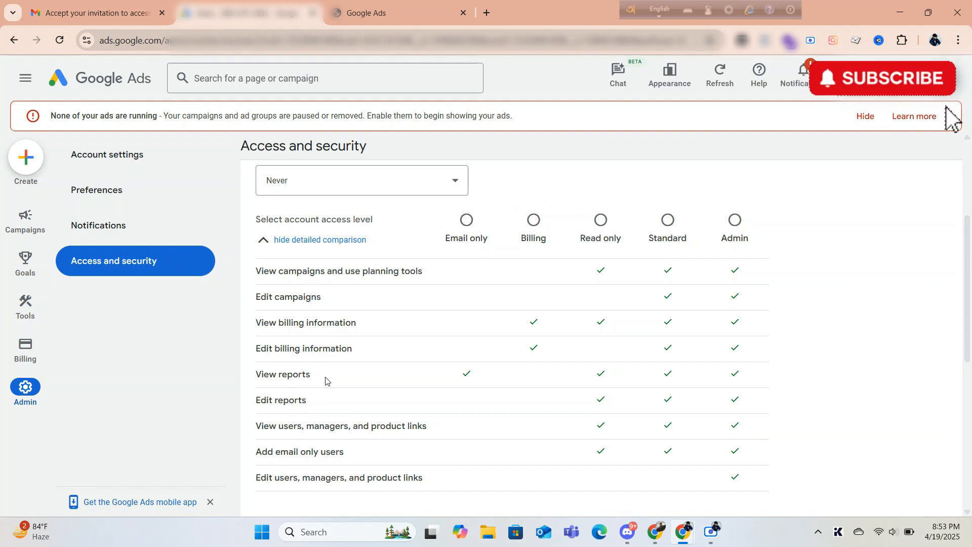
{"action": "scroll", "coordinate": [348, 345], "scroll_direction": "down", "scroll_amount": 1}
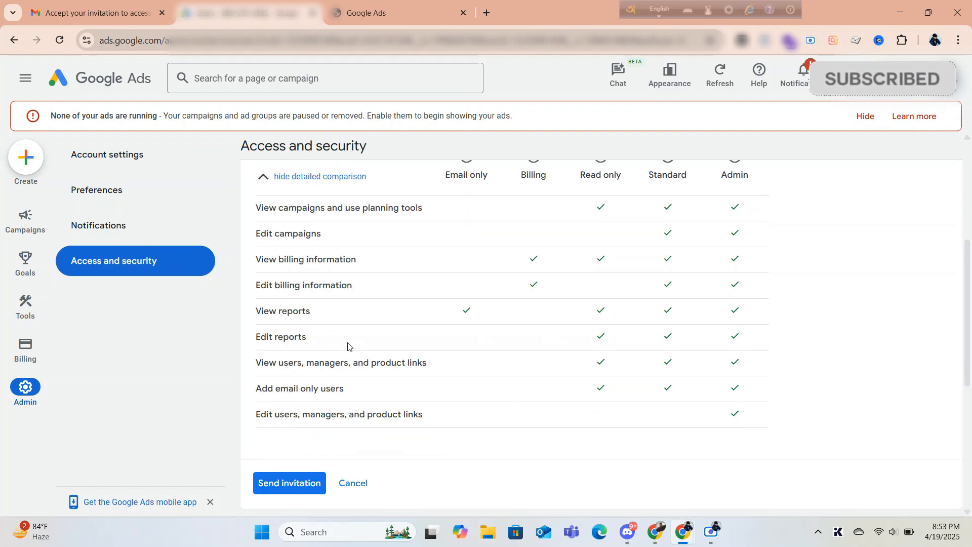
{"action": "scroll", "coordinate": [355, 339], "scroll_direction": "up", "scroll_amount": 1}
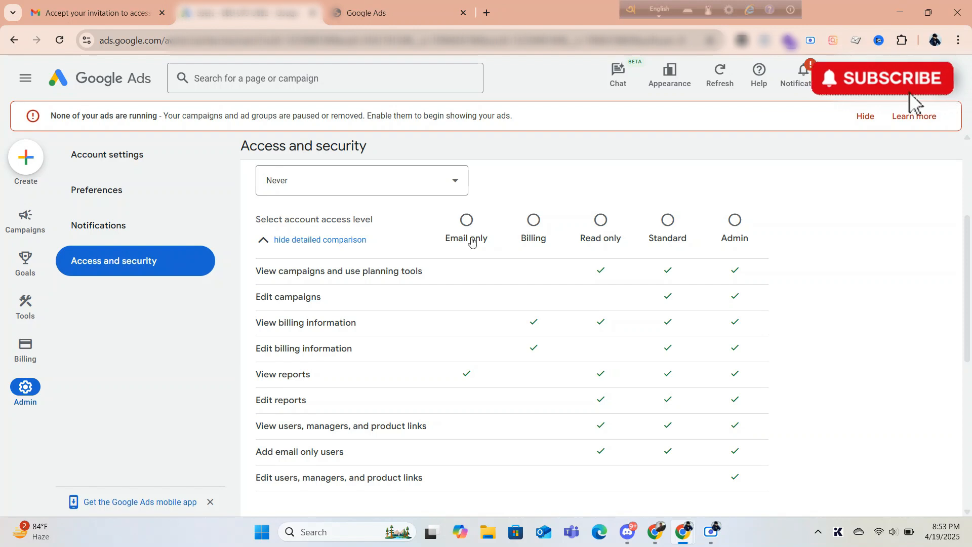
{"action": "scroll", "coordinate": [414, 341], "scroll_direction": "down", "scroll_amount": 1}
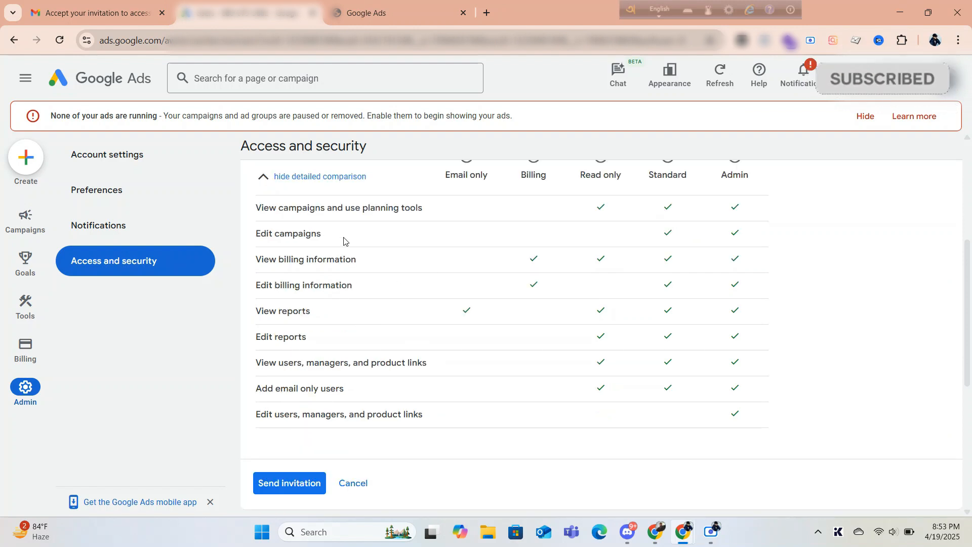
{"action": "scroll", "coordinate": [558, 304], "scroll_direction": "up", "scroll_amount": 1}
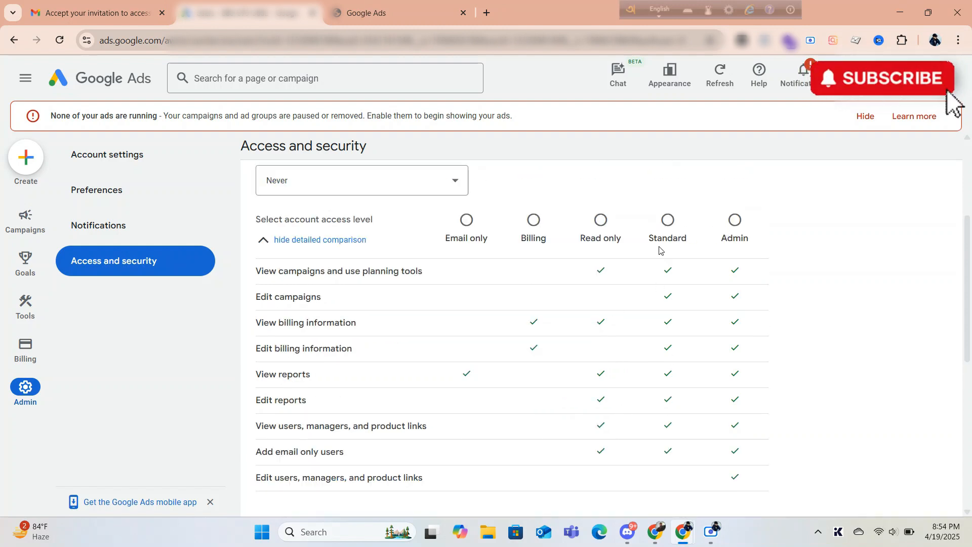
{"action": "scroll", "coordinate": [658, 243], "scroll_direction": "down", "scroll_amount": 1}
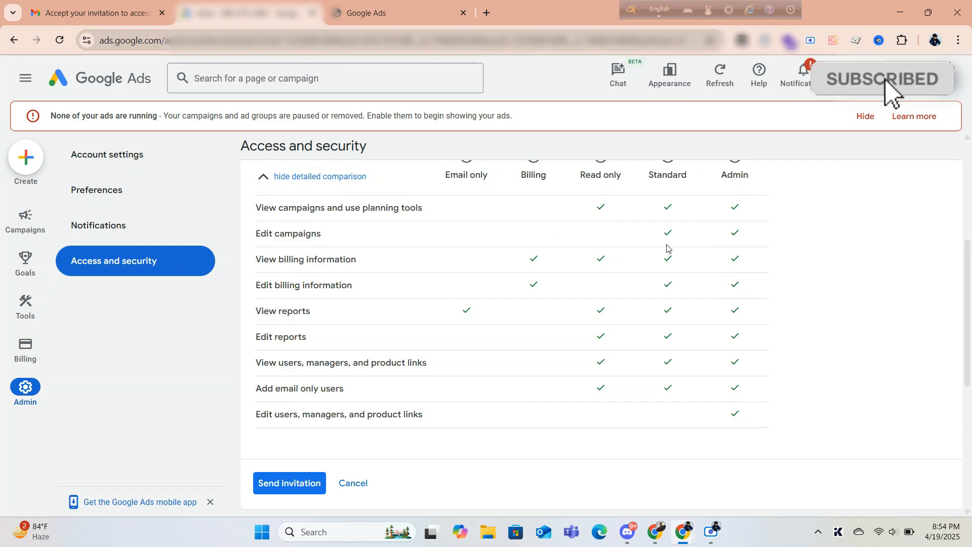
{"action": "scroll", "coordinate": [667, 248], "scroll_direction": "up", "scroll_amount": 1}
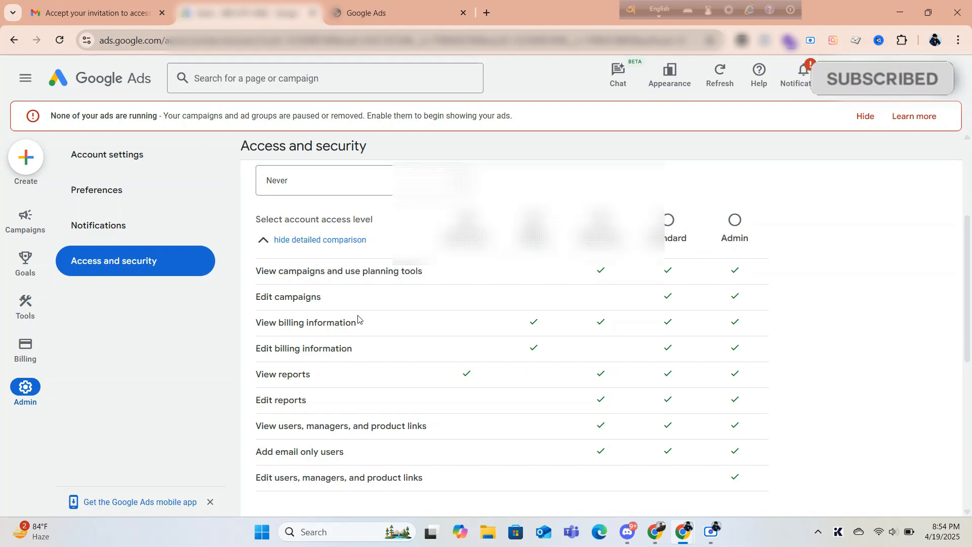
{"action": "scroll", "coordinate": [536, 264], "scroll_direction": "up", "scroll_amount": 4}
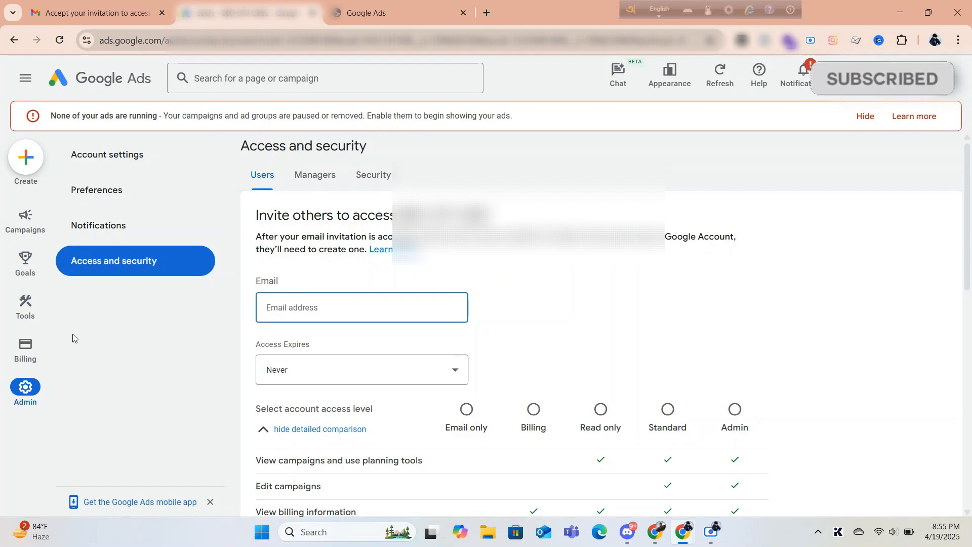
{"action": "left_click", "coordinate": [712, 532]}
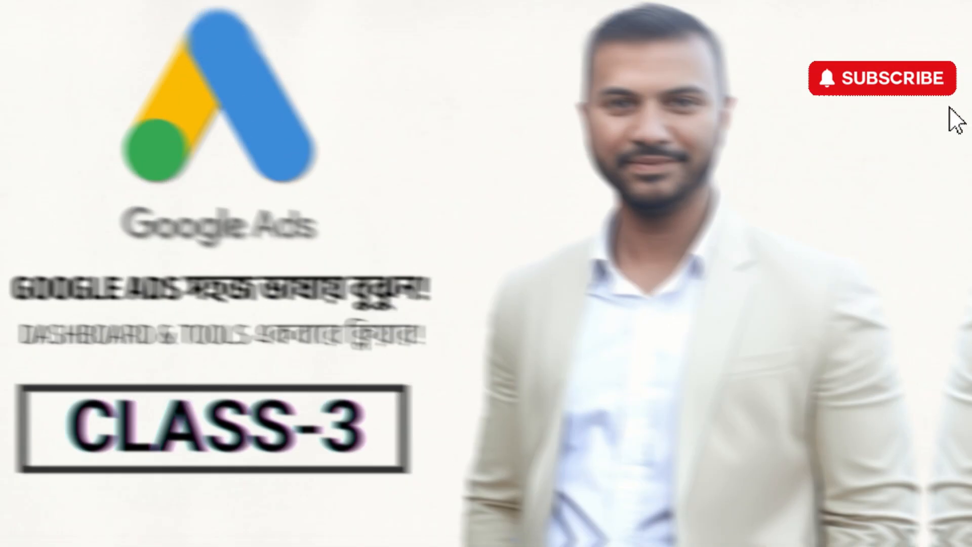